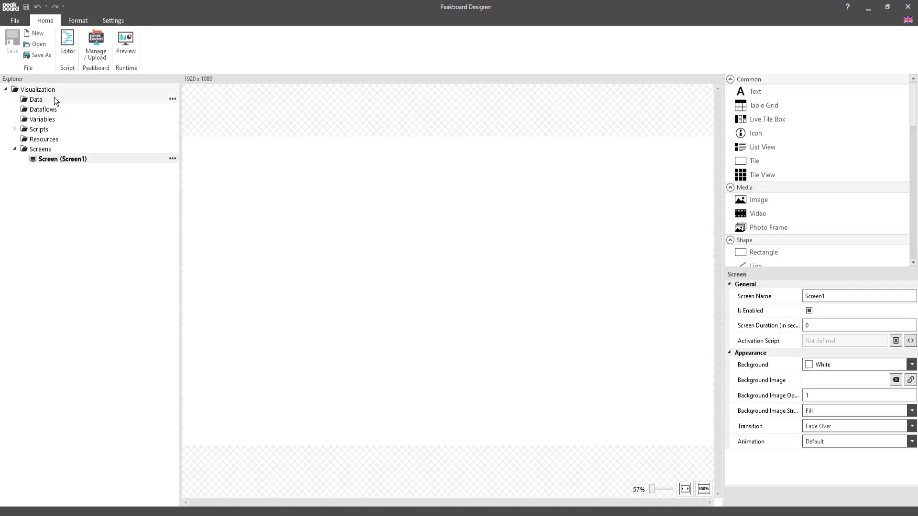
Step: Add a SQL Server data source named MachineData with the host demo.peakboard.rocks
left_click(172, 99)
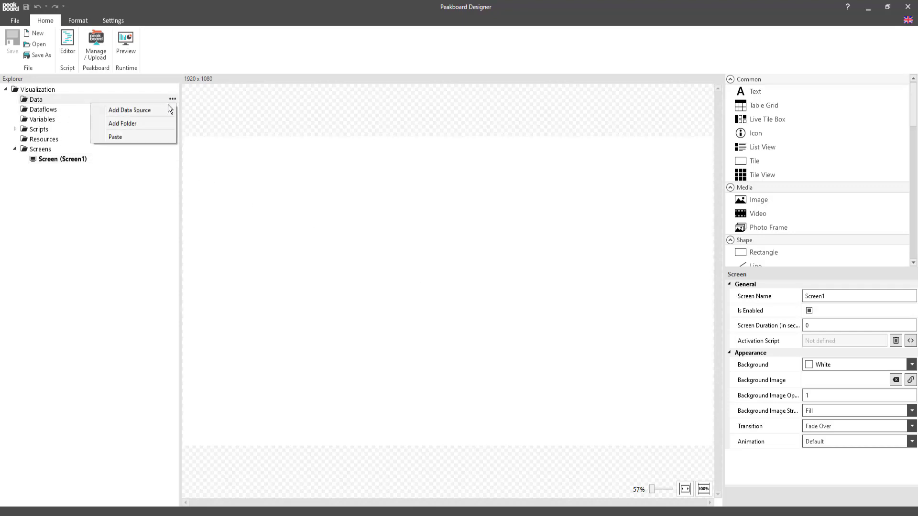
mouse_move(165, 107)
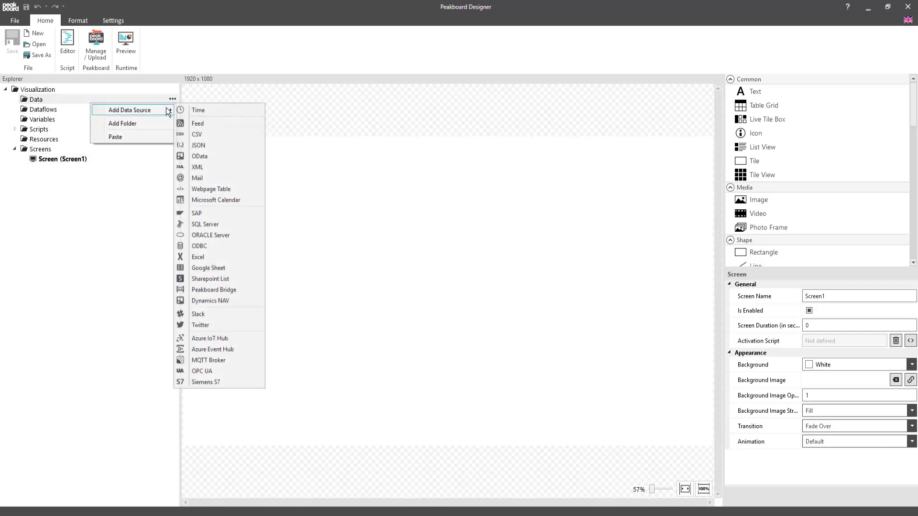
left_click(213, 224)
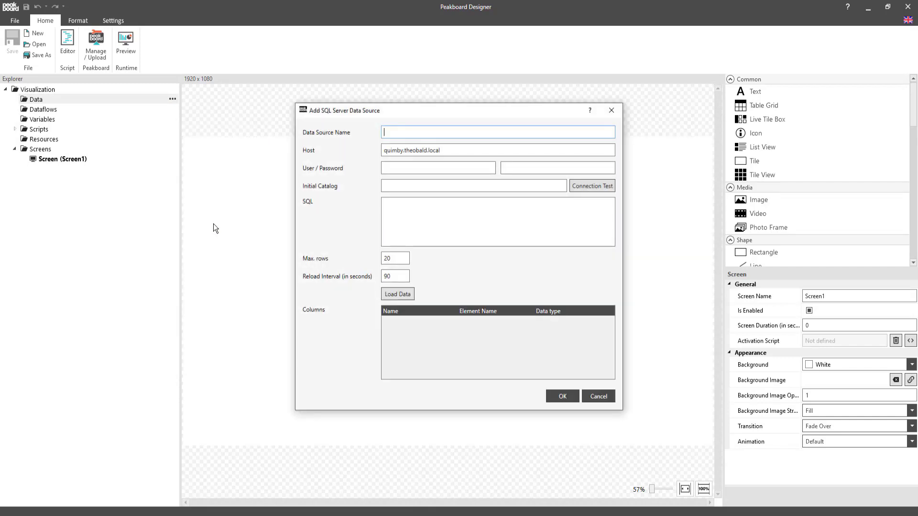
type("MachineData")
key("Tab")
key("BackSpace")
key("BackSpace")
key("BackSpace")
key("BackSpace")
key("BackSpace")
key("BackSpace")
key("BackSpace")
key("BackSpace")
key("BackSpace")
key("BackSpace")
key("BackSpace")
key("BackSpace")
key("BackSpace")
key("BackSpace")
key("BackSpace")
key("BackSpace")
key("BackSpace")
key("BackSpace")
key("BackSpace")
key("BackSpace")
type("demo.peakboard.rocks")
Step: Enter the database user name and password, set the initial catalog to PeakboardDEMODB, and test the connection
key("Tab")
type("PeakboardDemoUser")
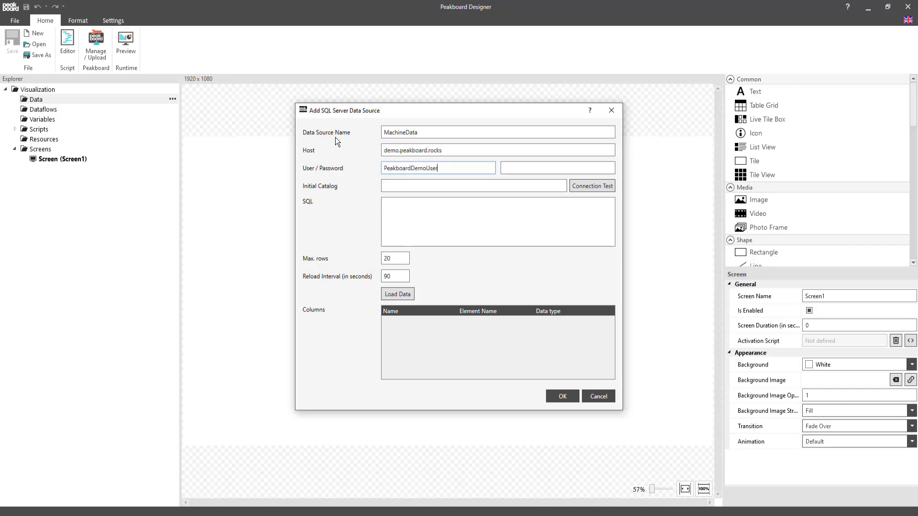
key("Tab")
key("ctrl+v")
key("Tab")
type("PeakboardDEMODB")
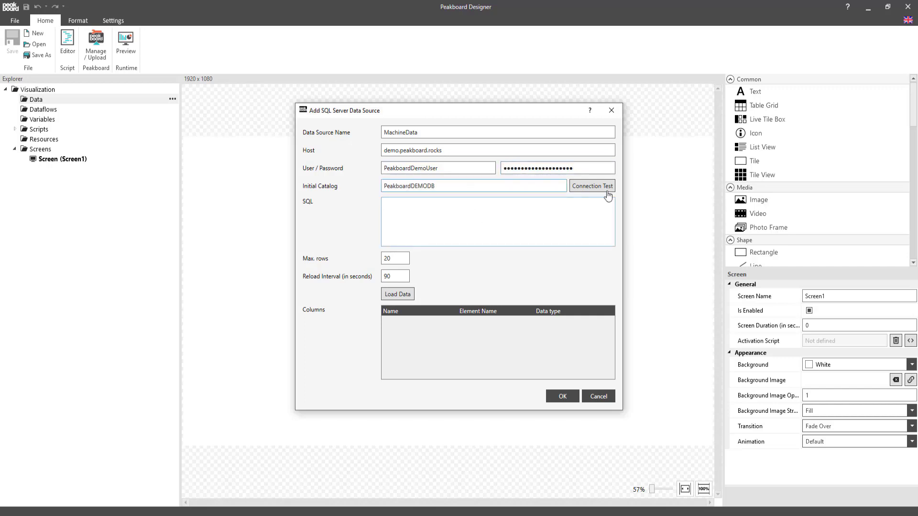
left_click(606, 190)
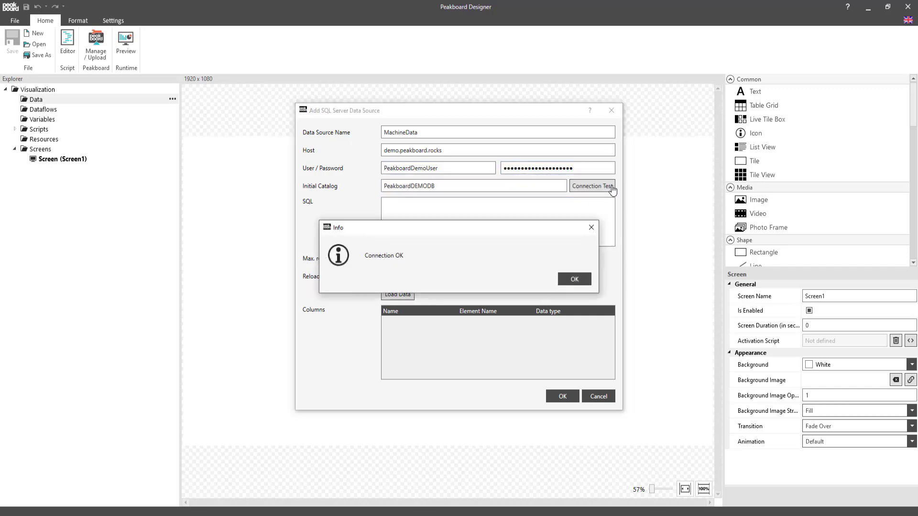
left_click(575, 279)
Step: Write the SQL query "SELECT * FROM [PeakboardDEMODB].[dbo].[MachineData]" for the data source
left_click(442, 227)
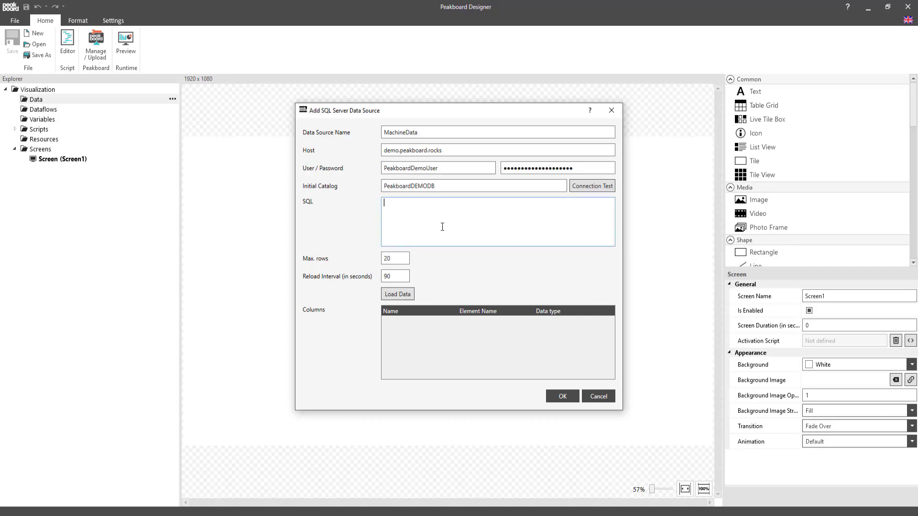
type("SELECT *")
key("Return")
type("FROM [PeakboardDEMODB].[dbo]")
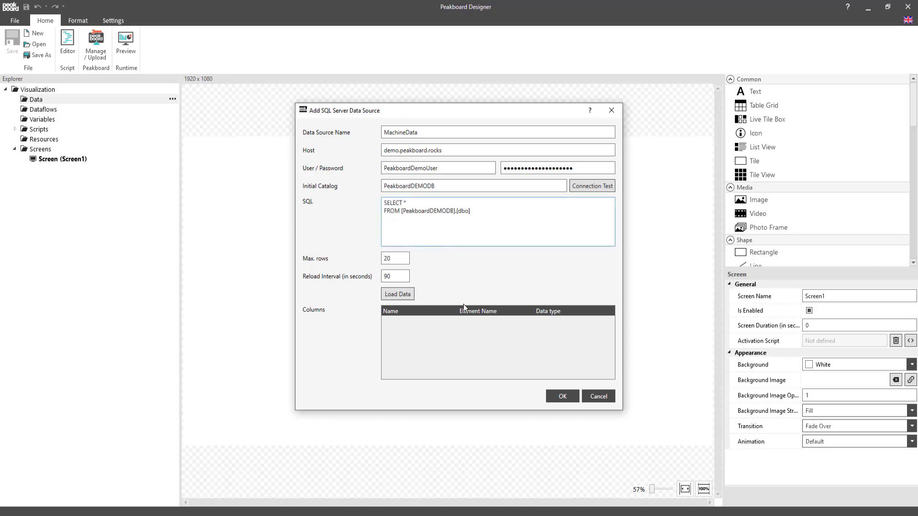
type(".[MachineData]")
Step: Set the maximum rows to 200, load and preview the query data, and save the data source
left_click(404, 260)
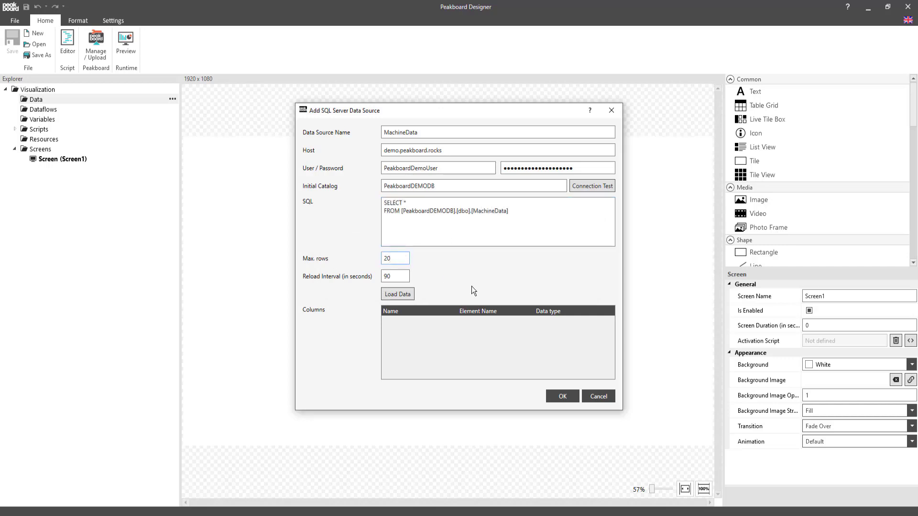
type("0")
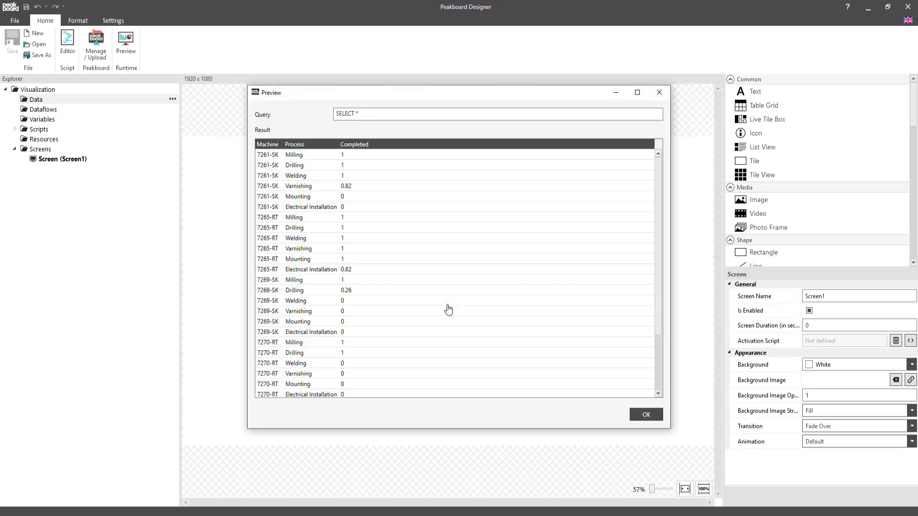
scroll(661, 223, "down", 3)
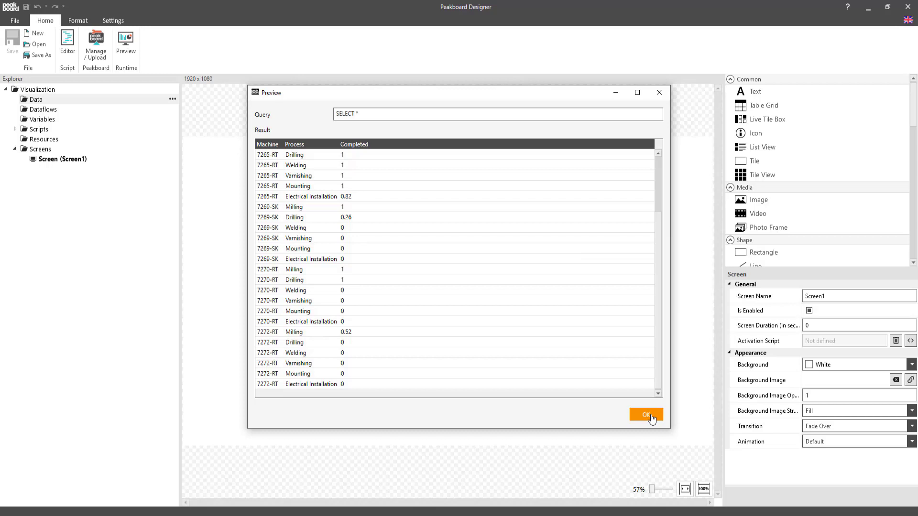
left_click(650, 416)
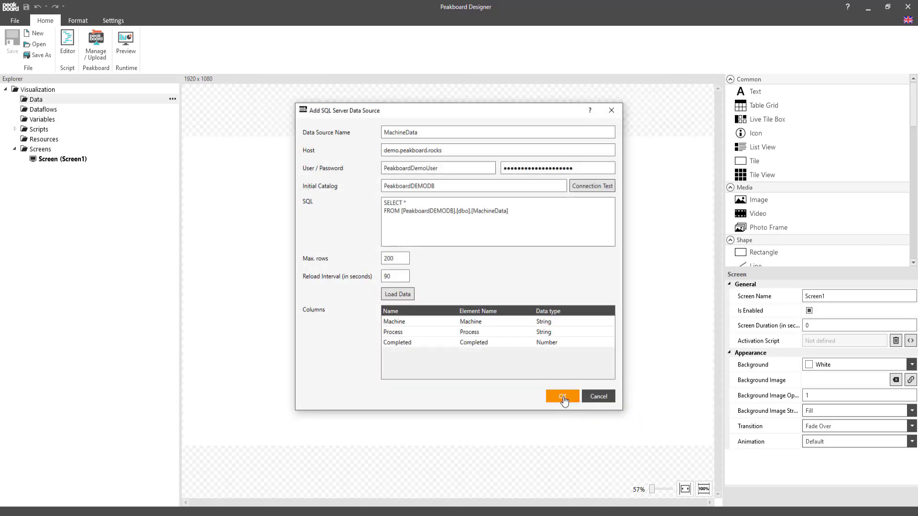
left_click(563, 397)
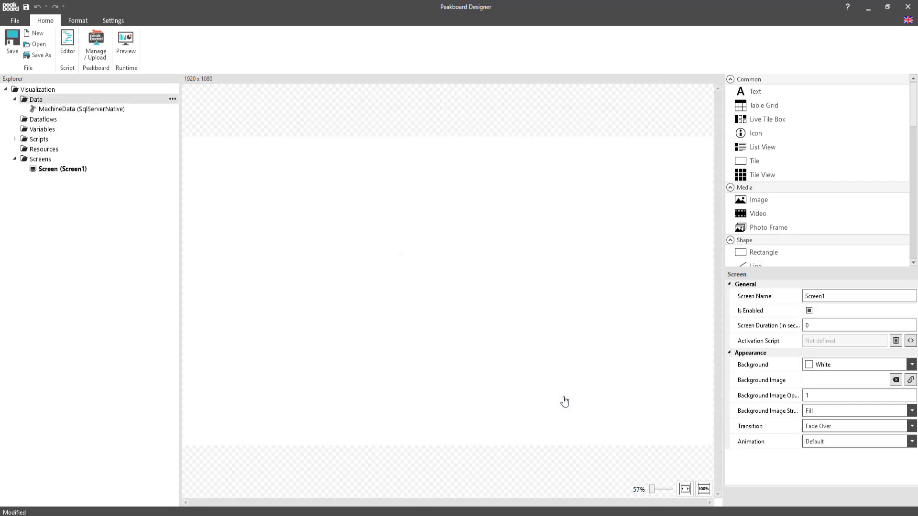
Step: Create a dataflow named Machine01 with MachineData as its base data source
right_click(60, 118)
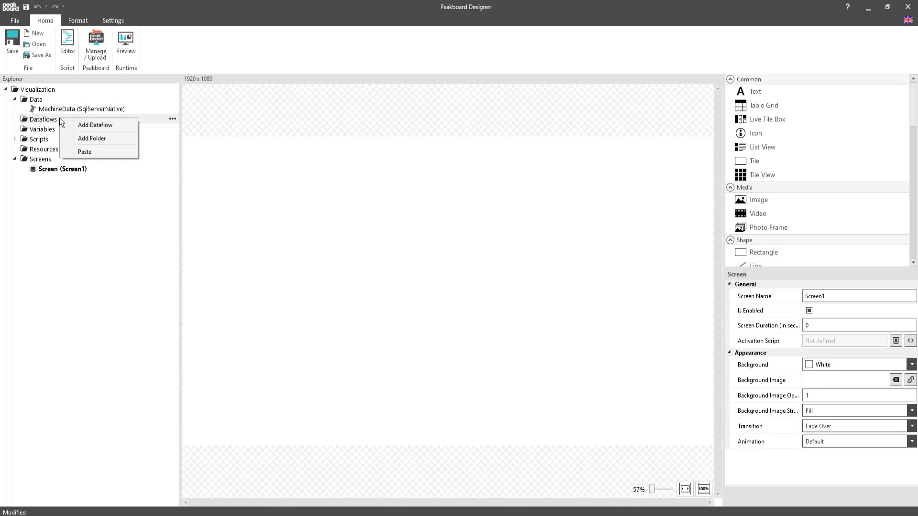
left_click(87, 125)
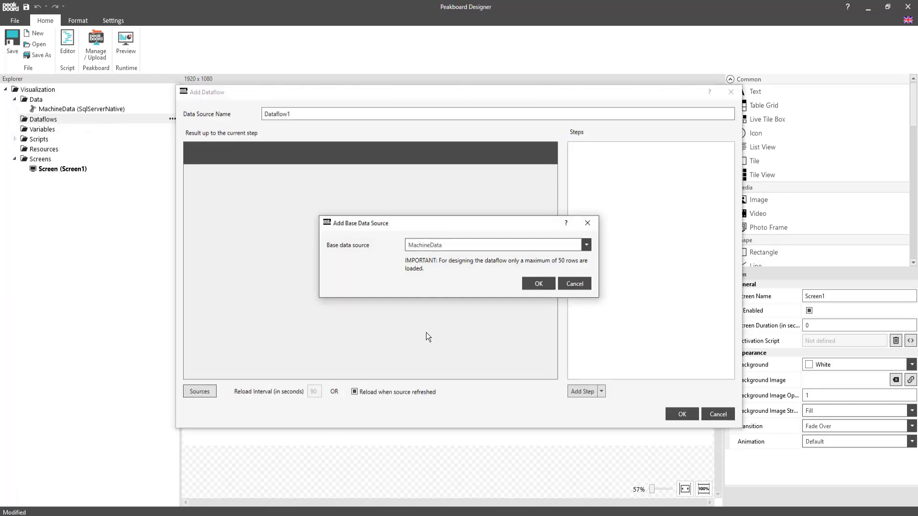
left_click(535, 286)
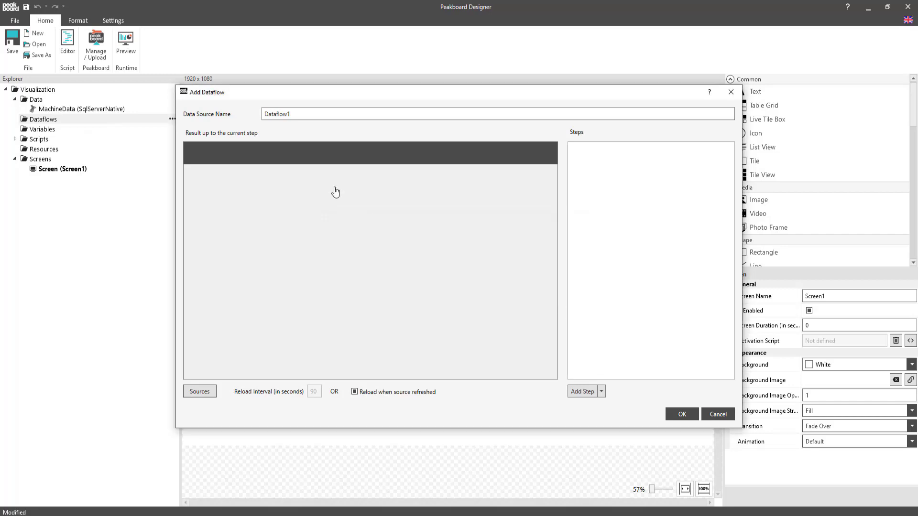
type("Machine")
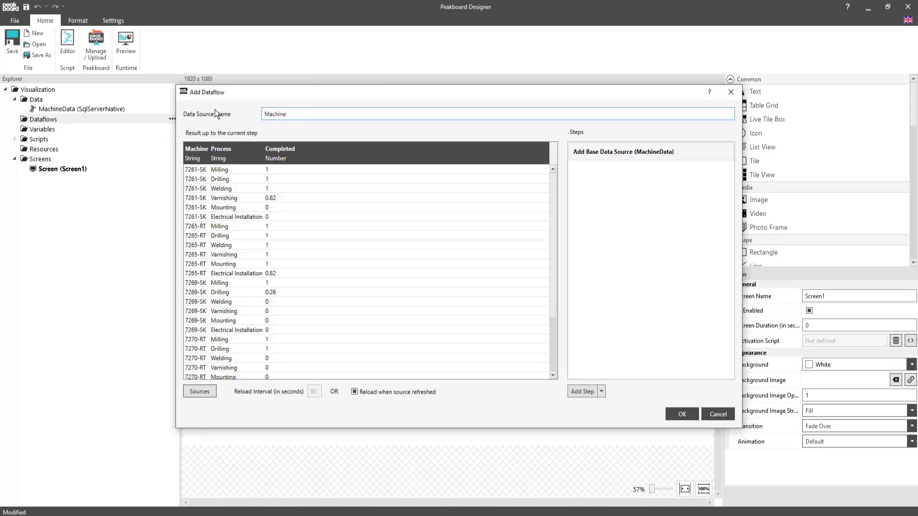
type("01")
Step: Add a Filter step to Machine01 and remove the default condition after "return" in the Script Editor
left_click(584, 393)
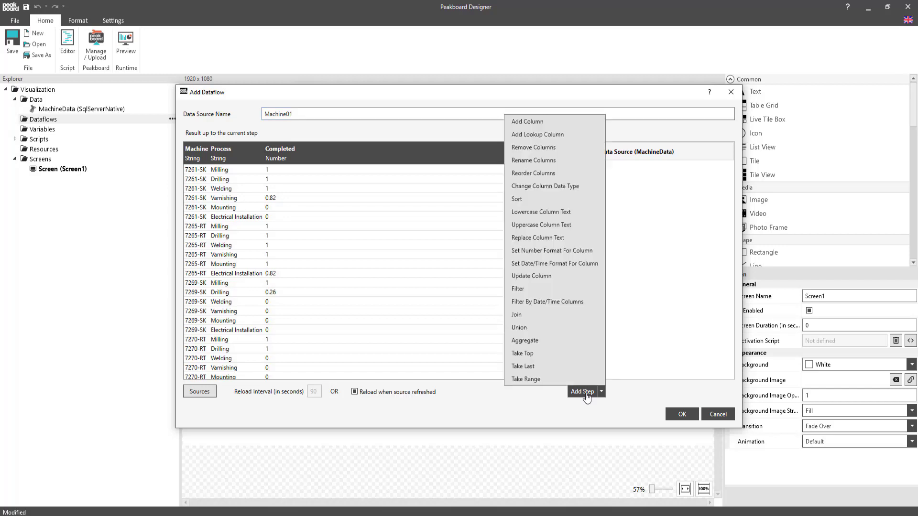
left_click(554, 289)
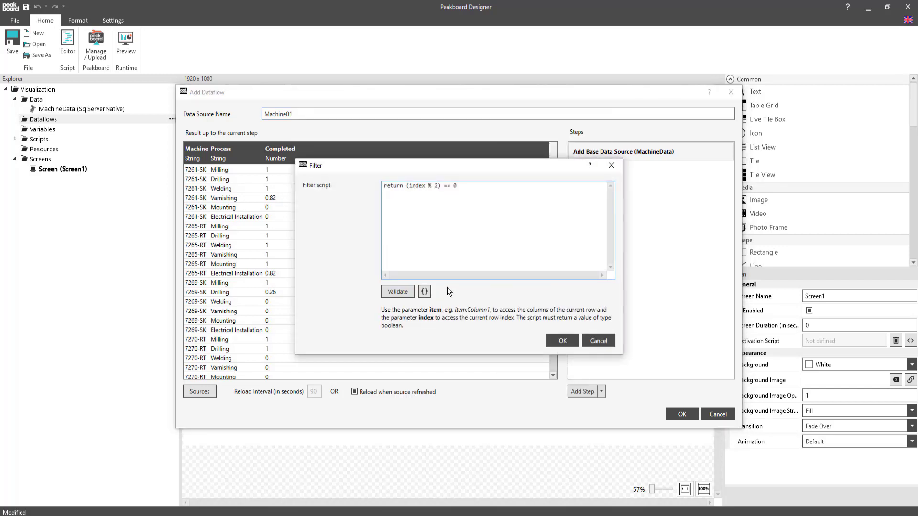
left_click(425, 292)
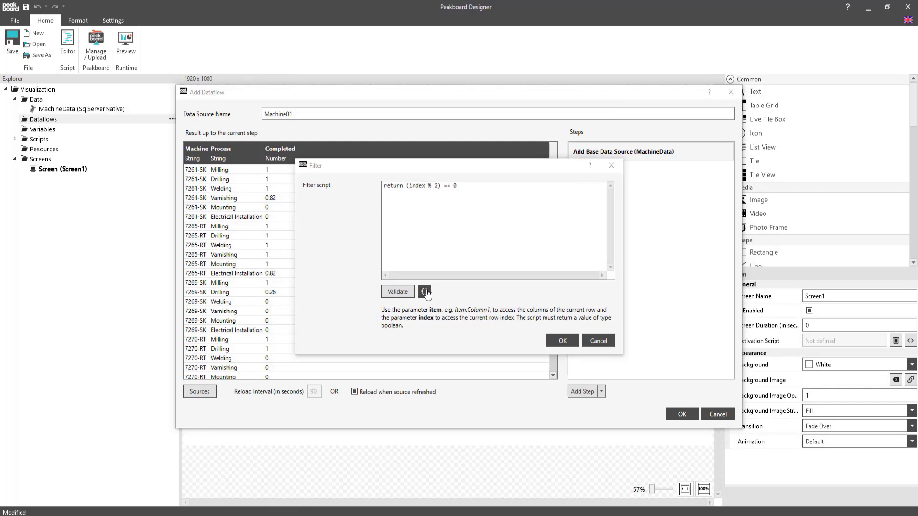
left_click_drag(325, 132, 262, 132)
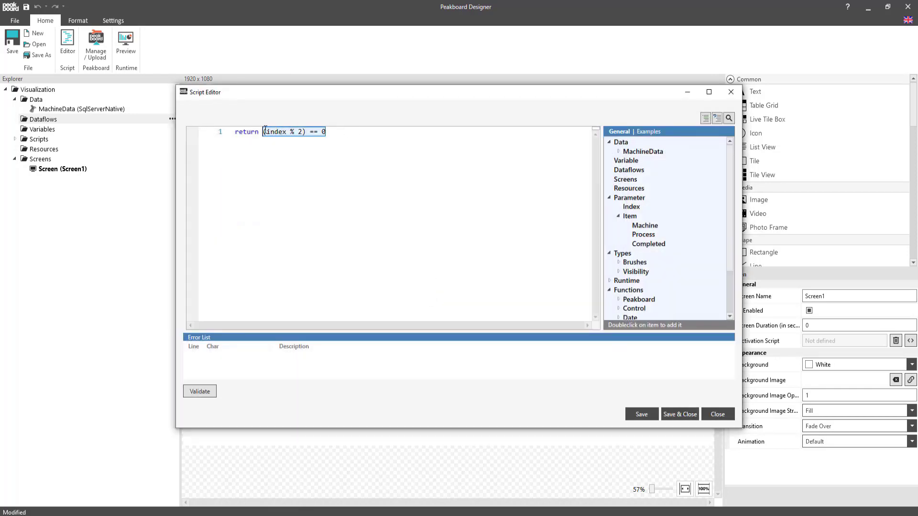
key("BackSpace")
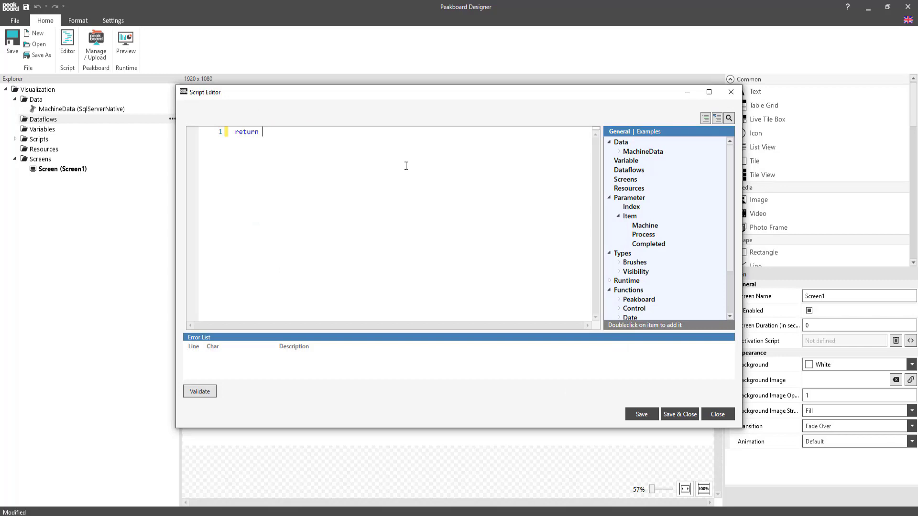
Step: Complete the filter script as return item.Machine == '7261-SK' and save the Machine01 dataflow
double_click(644, 225)
type("== '7261-SK")
left_click(679, 414)
left_click(561, 342)
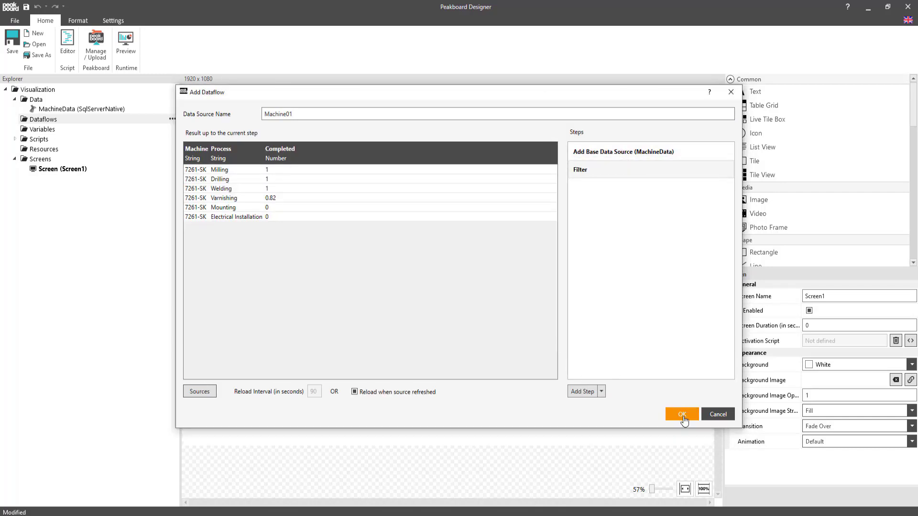
left_click(682, 414)
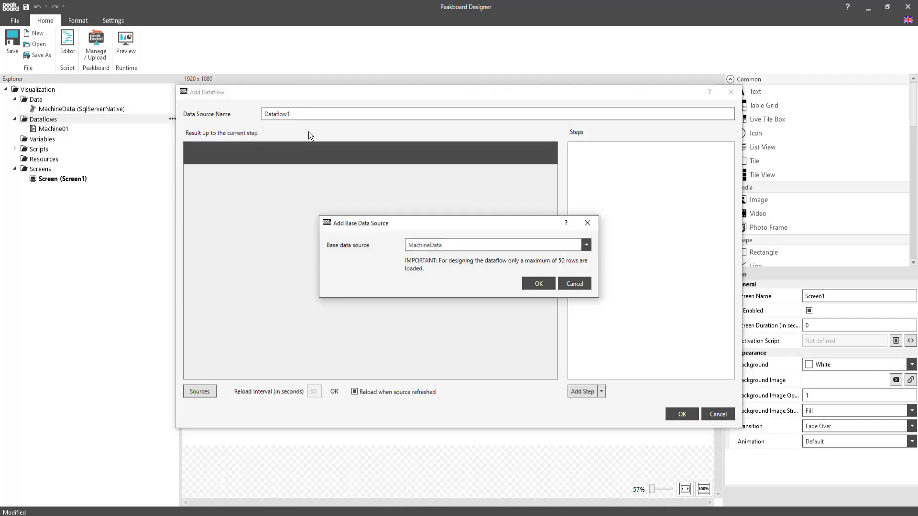
Step: Create the dataflow Machine02 on MachineData with the filter return item.Machine == '7265-RT'
key("Return")
type("Machine02")
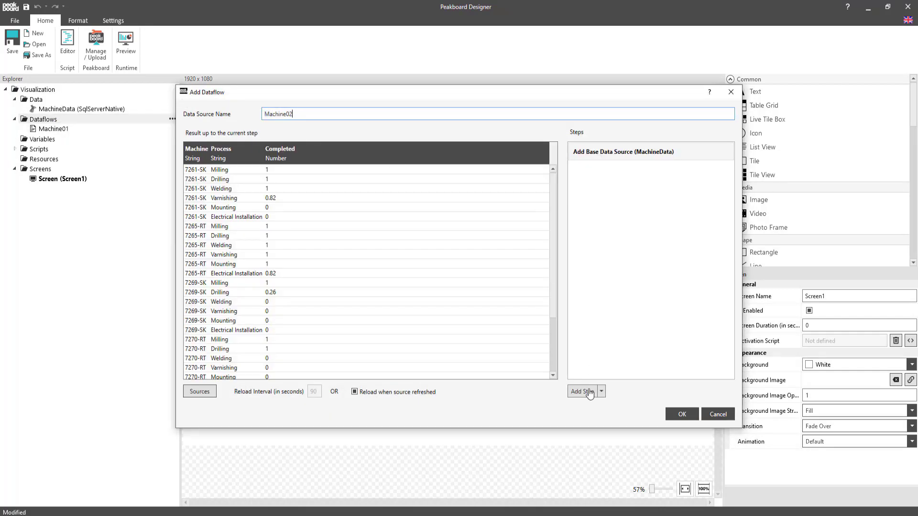
left_click(586, 391)
left_click(547, 281)
left_click_drag(457, 186, 406, 188)
type("item.Machine == '7265-RT'")
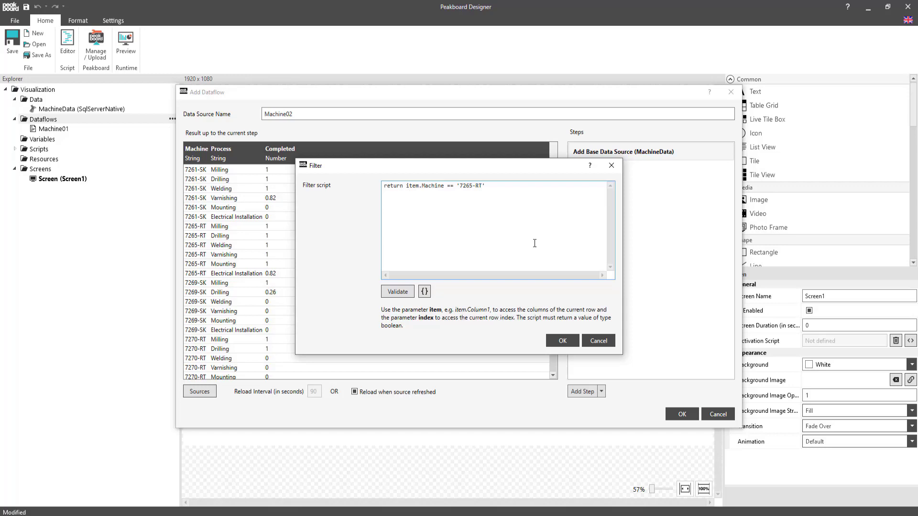
left_click(562, 340)
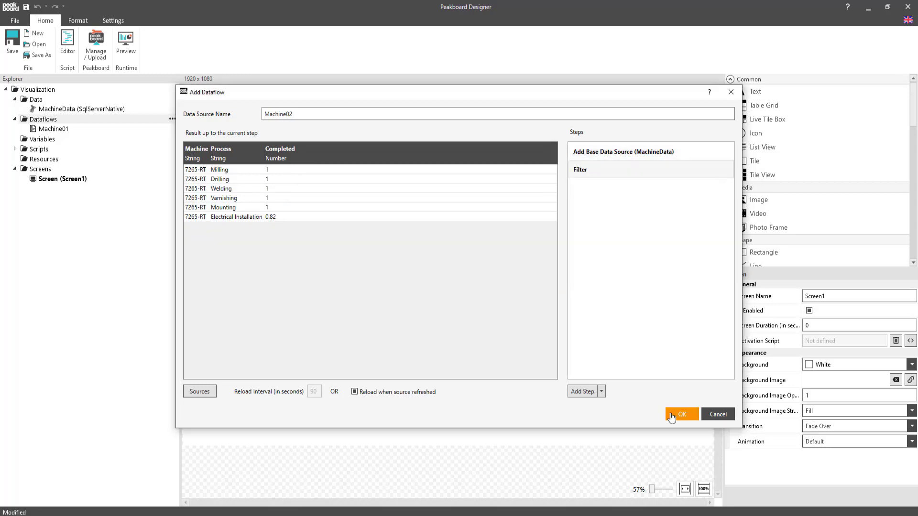
left_click(682, 414)
Step: Duplicate the Machine02 dataflow as Machine03
right_click(48, 138)
left_click(76, 201)
key("Return")
Step: Change the Machine03 filter script to match machine '7269-SK' and save the dataflow
double_click(604, 170)
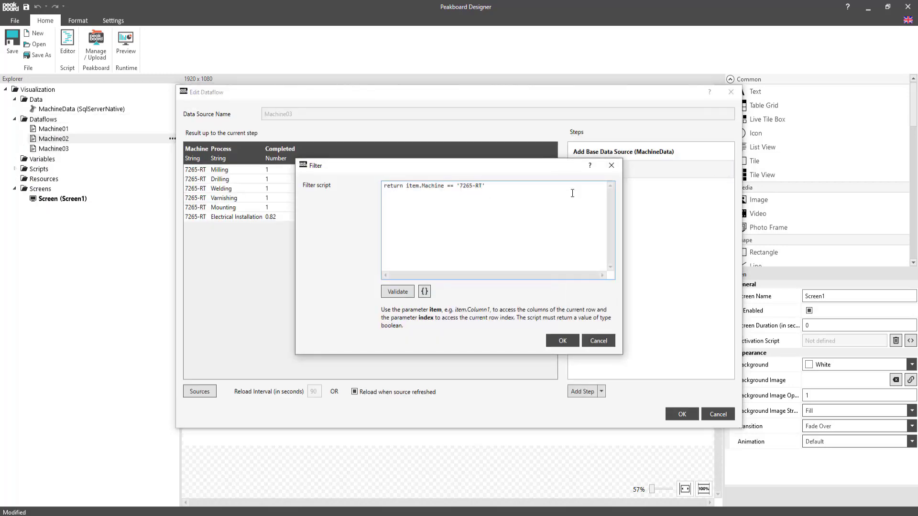
left_click(573, 193)
key("BackSpace")
key("BackSpace")
key("BackSpace")
key("BackSpace")
key("BackSpace")
type("8-ND'")
left_click(563, 340)
left_click(682, 414)
Step: Duplicate the Machine03 dataflow under the name Machine04
right_click(68, 148)
left_click(88, 210)
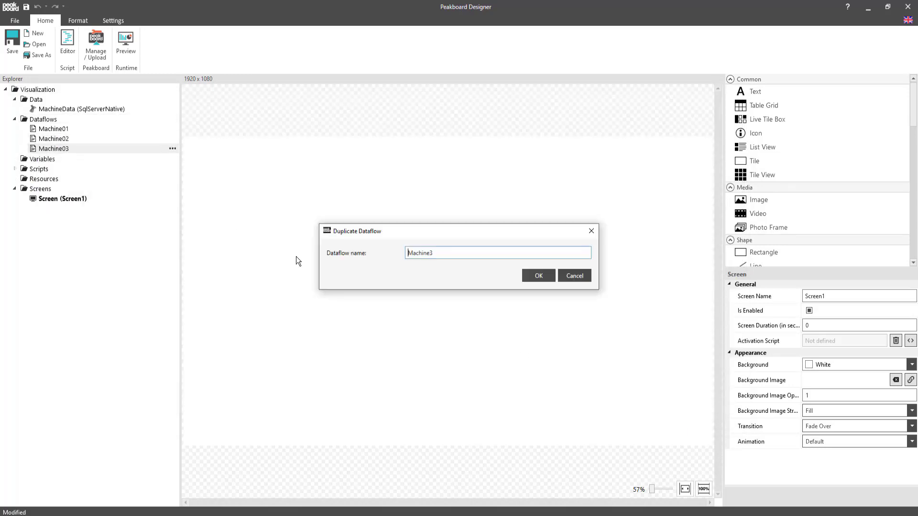
left_click(451, 250)
type("04")
left_click(538, 276)
Step: Change the Machine04 filter script to match machine '7270-RT' and save the dataflow
left_click(723, 170)
left_click(517, 185)
key("Left")
key("BackSpace")
key("BackSpace")
key("BackSpace")
key("BackSpace")
key("BackSpace")
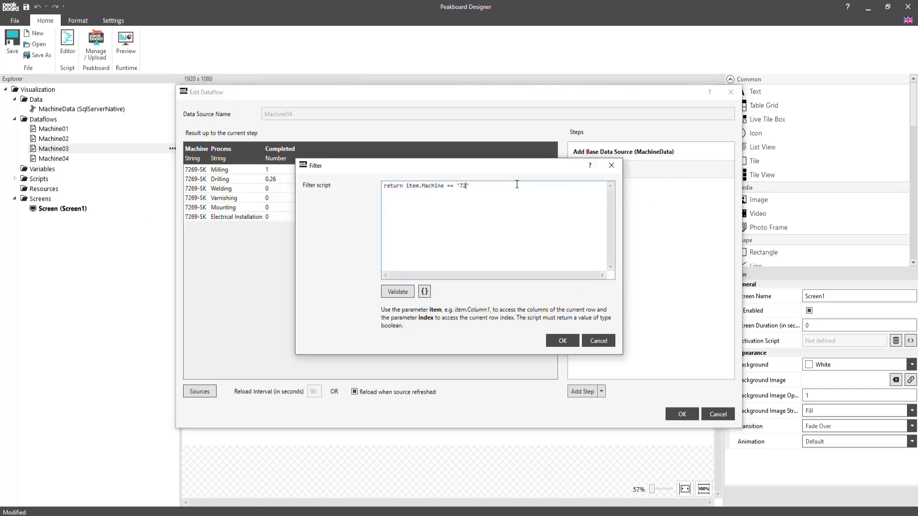
type("70-NT")
left_click(563, 340)
left_click(683, 414)
Step: Duplicate the Machine04 dataflow under the name Machine05
right_click(83, 159)
left_click(103, 222)
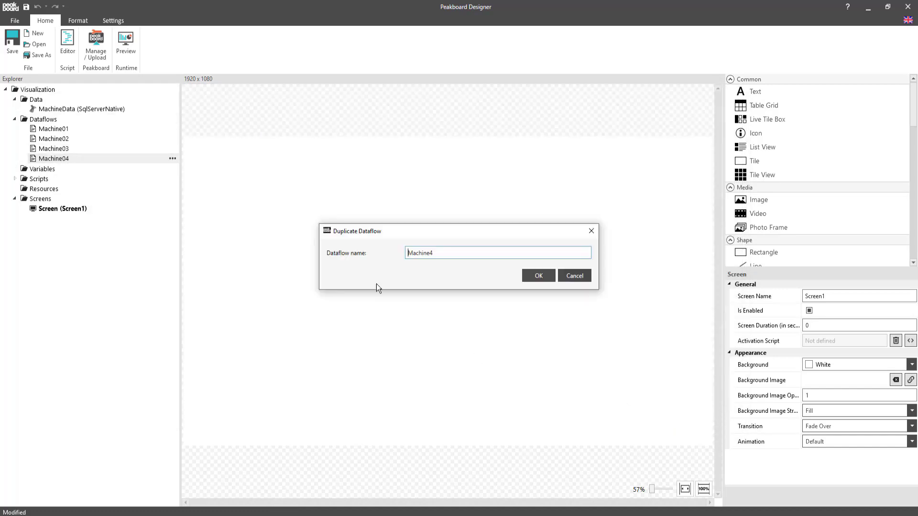
left_click(460, 254)
type("05")
left_click(538, 275)
Step: Change the Machine05 filter script to match machine '7272-RT' and save the dataflow
left_click(723, 170)
left_click(589, 206)
key("Left")
key("BackSpace")
key("BackSpace")
key("BackSpace")
key("BackSpace")
type("2-RT")
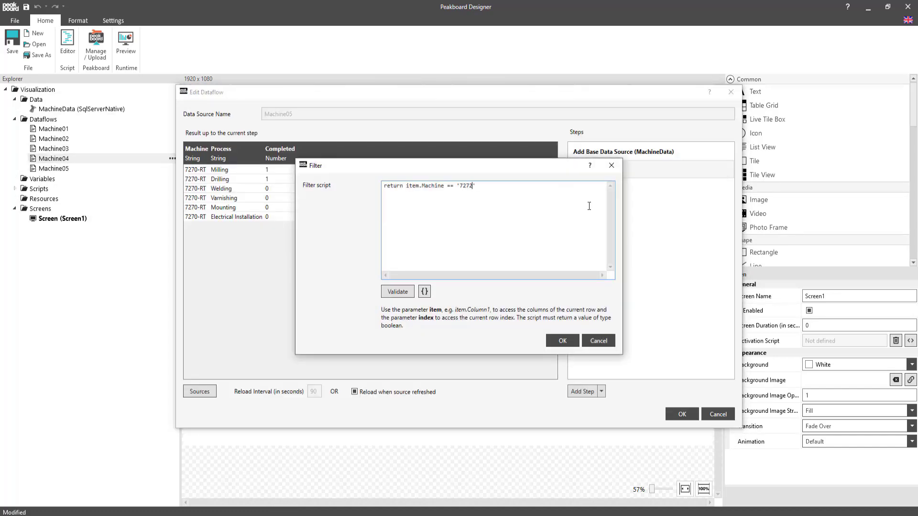
left_click(563, 342)
left_click(682, 415)
Step: Add a text control reading "Production Overview Hall 7" to the screen and give it the header1 font
left_click(564, 357)
double_click(755, 91)
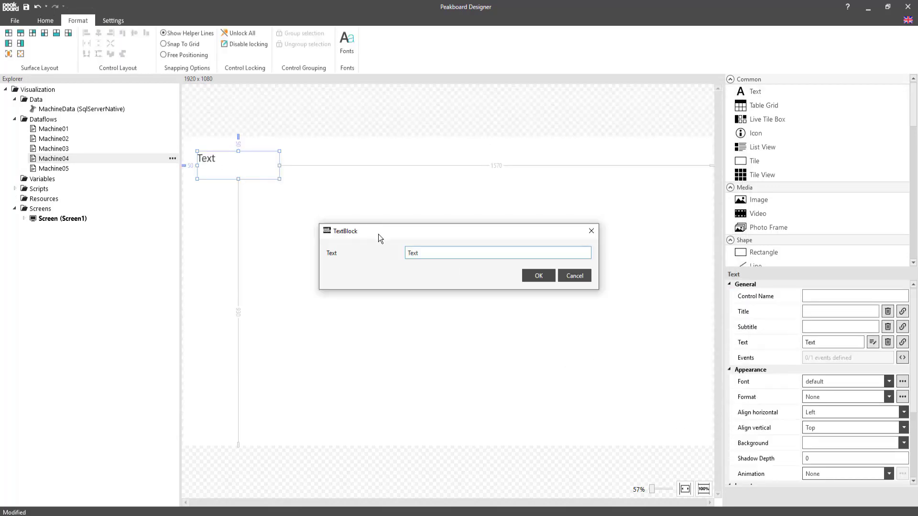
type("Production Overview Hall 7")
key("Return")
left_click(843, 382)
left_click(830, 425)
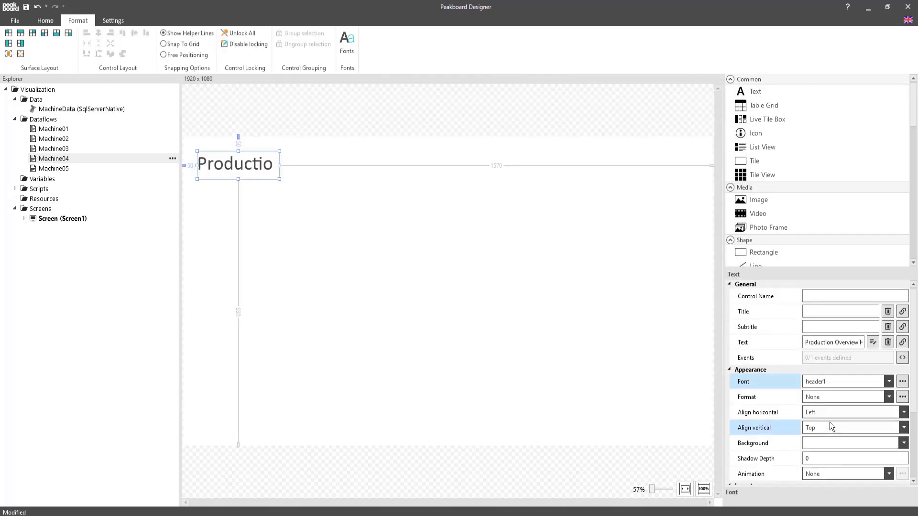
Step: Set the heading's layout to width 818, height 86, top 10 and left 20
scroll(830, 426, "down", 5)
double_click(840, 393)
type("818")
key("Tab")
type("86")
key("Tab")
type("20")
key("Tab")
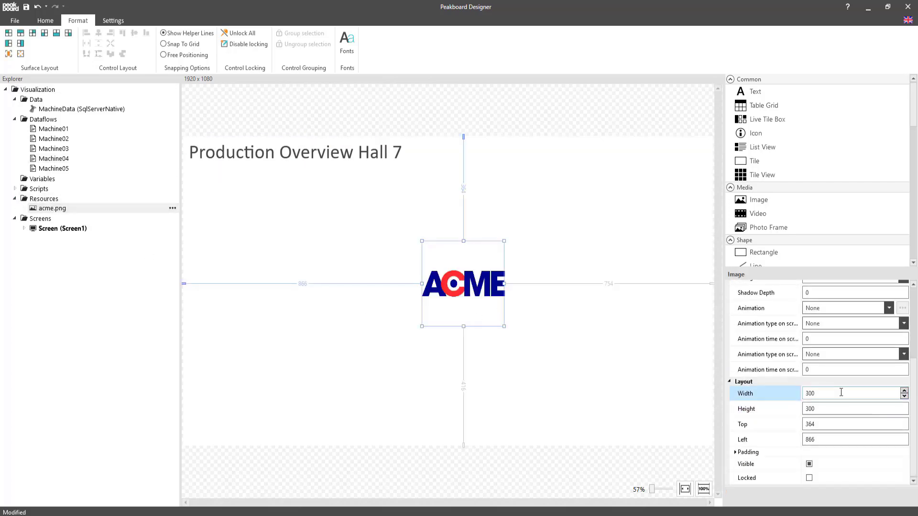
Step: Set the ACME logo image's layout to width 199, height 61, top 25 and left 1701
type("199")
key("Tab")
type("61")
key("Tab")
type("25")
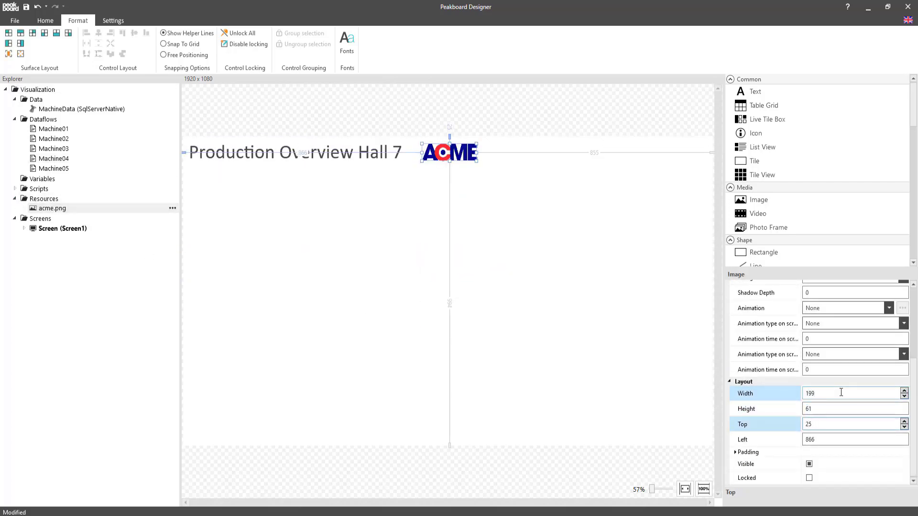
key("Tab")
type("1701")
Step: Add a line beneath the heading with width 1880, height 20, top 85 and left 20
scroll(754, 220, "down", 2)
double_click(754, 220)
double_click(824, 388)
type("1880")
key("Tab")
type("20")
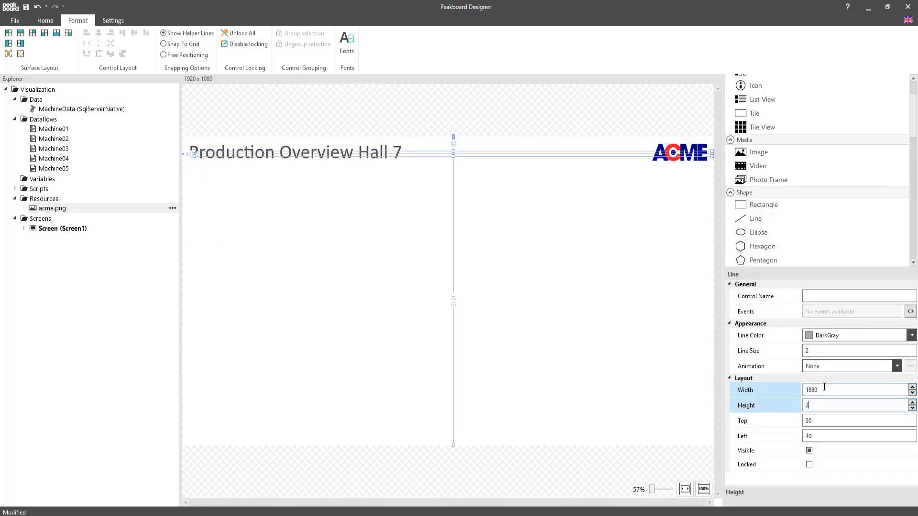
key("Tab")
type("85")
key("Tab")
type("20")
Step: Change the screen's background colour to the recent light grey #FFF7F7F7
left_click(528, 214)
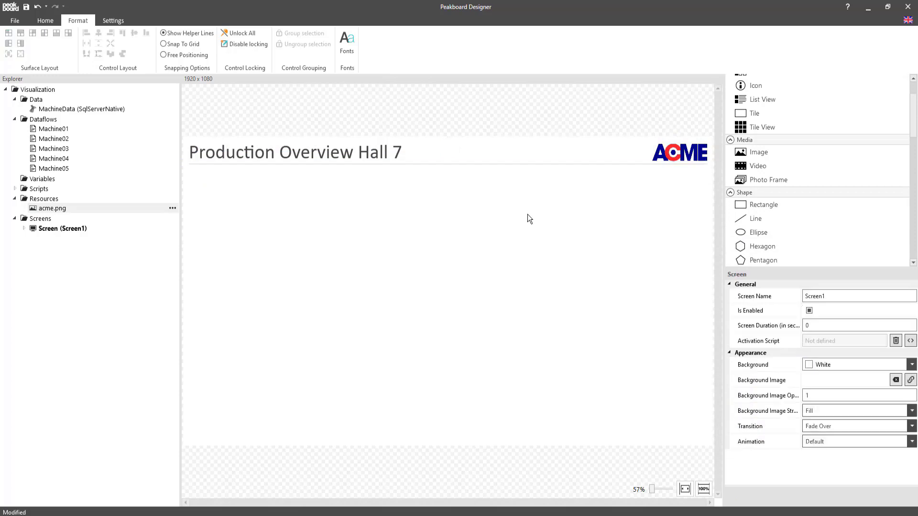
left_click(810, 365)
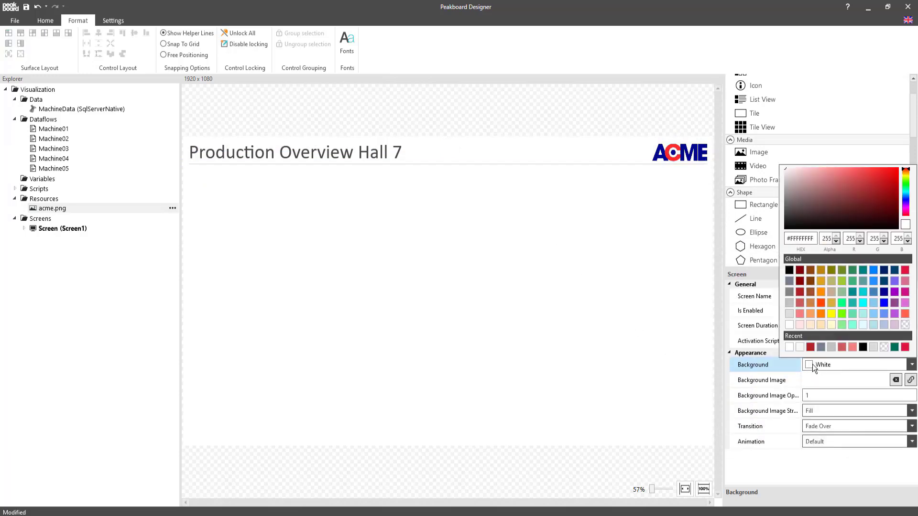
left_click(800, 348)
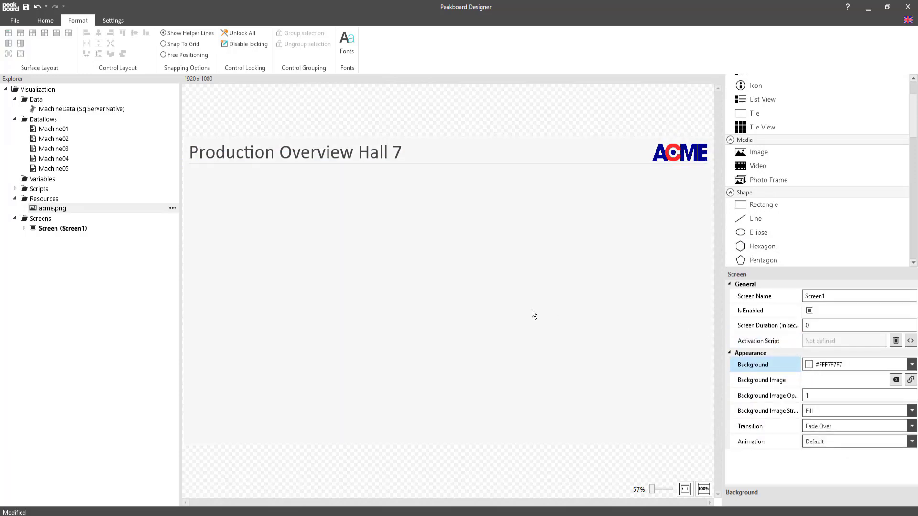
Step: Add a rectangle below the header line with width 1370, height 171, top 121 and left 20
double_click(741, 206)
scroll(828, 348, "down", 5)
double_click(837, 403)
type("1370")
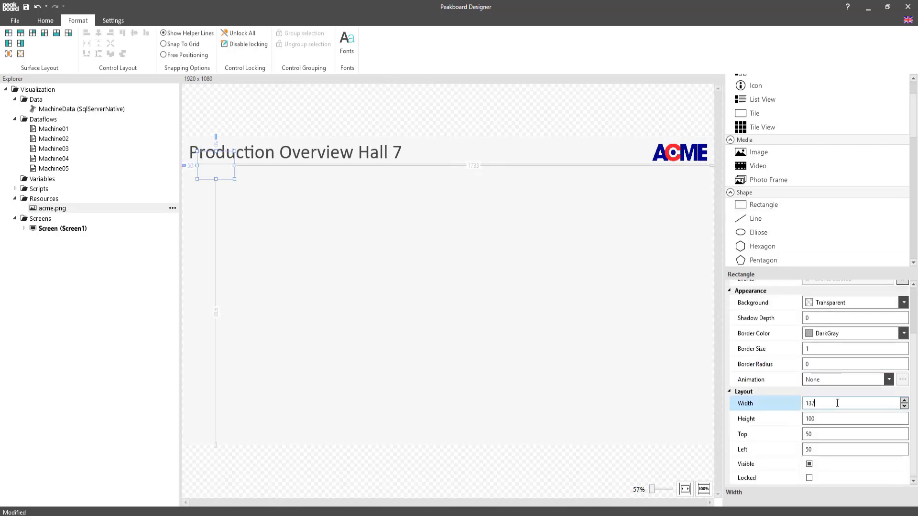
key("Tab")
type("171")
key("Tab")
type("121")
key("Tab")
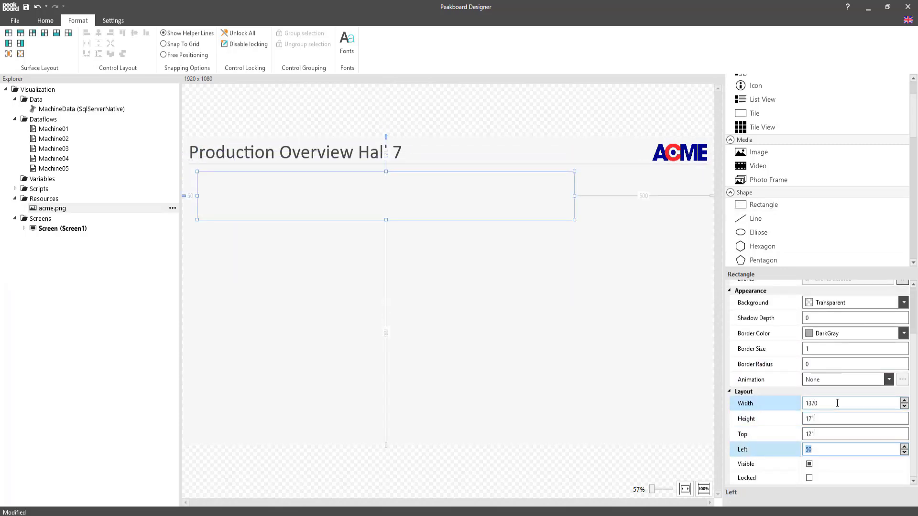
type("20")
Step: Give the rectangle a white background, a shadow depth of 1 and a border size of 0
left_click(904, 302)
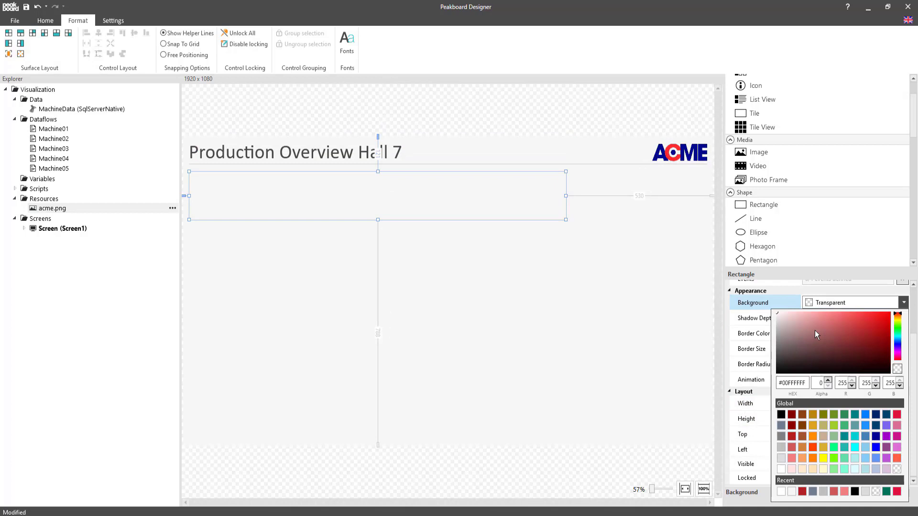
left_click(783, 475)
left_click(905, 316)
left_click(905, 352)
Step: Set the rectangle's title to "Machine 7261-SK"
scroll(858, 377, "up", 3)
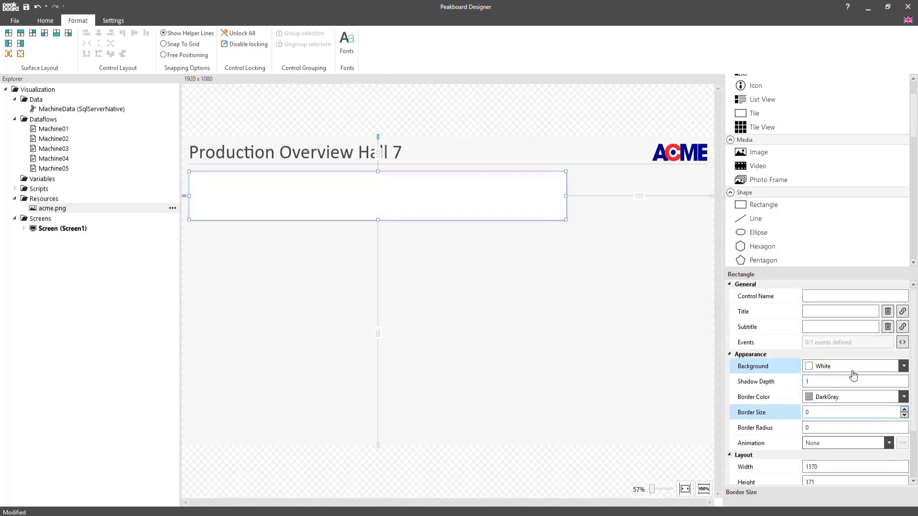
left_click(824, 310)
type("Machine")
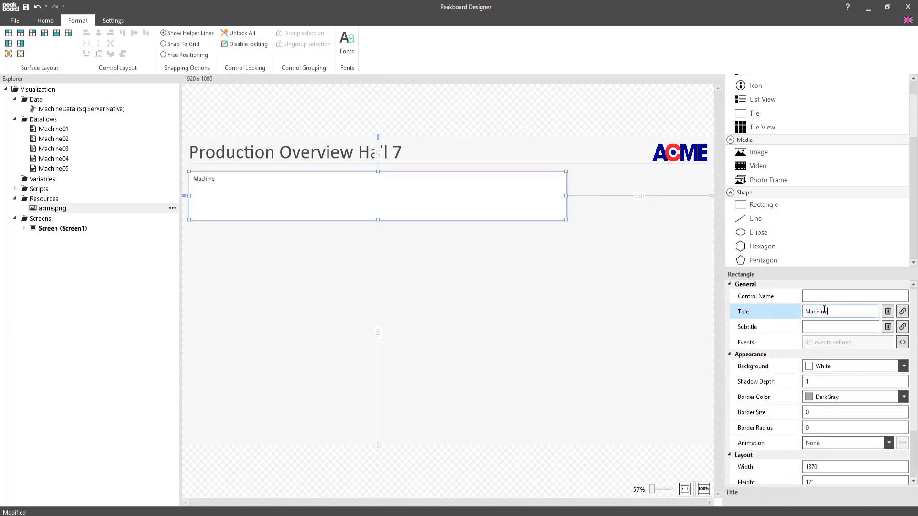
type(" 7261-SK")
Step: Add a tile view inside the machine rectangle with width 1335, height 119, top 173 and left 40
double_click(750, 127)
scroll(843, 361, "down", 2)
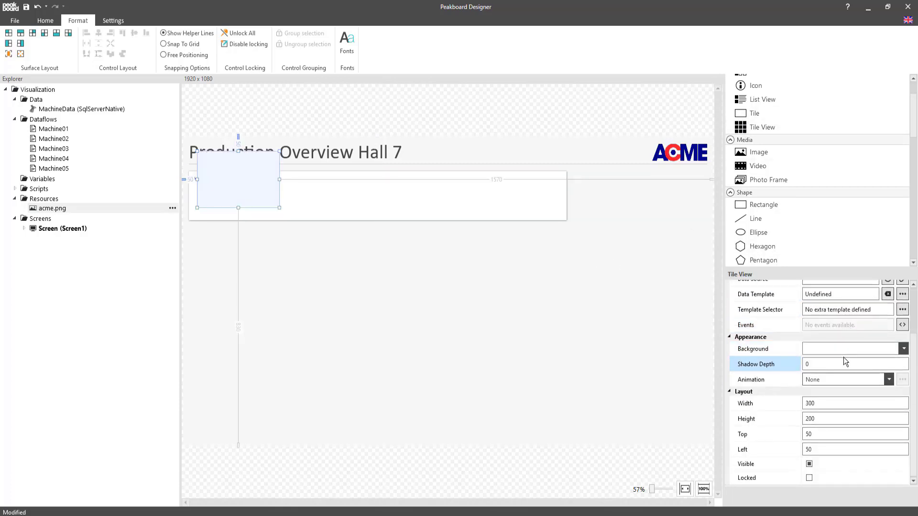
left_click(845, 400)
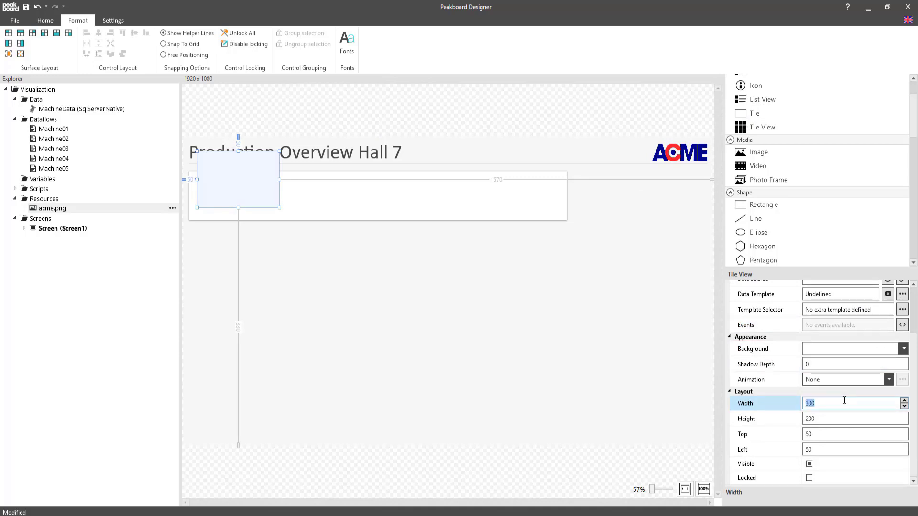
type("1335")
key("Tab")
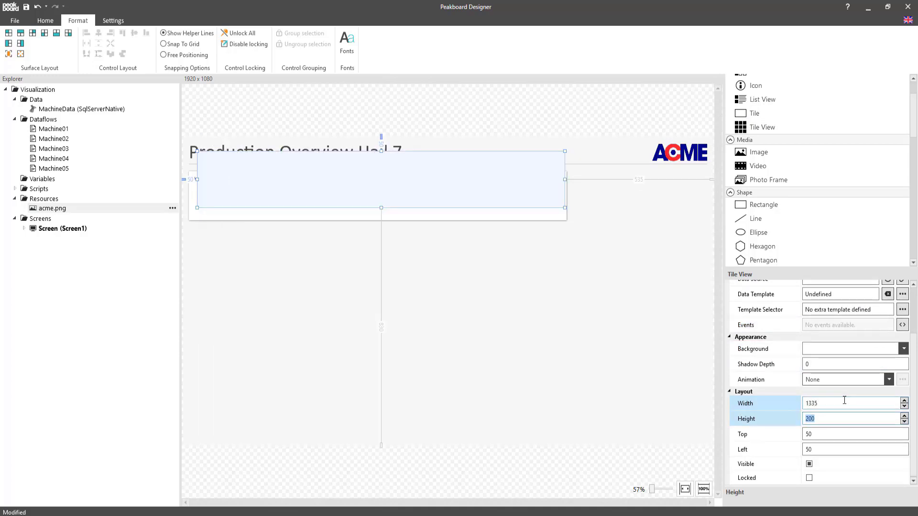
type("119")
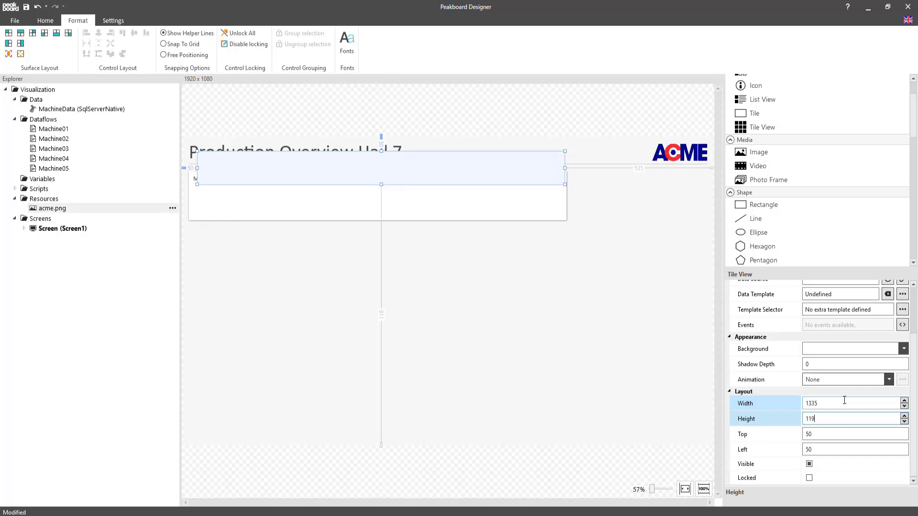
key("Tab")
type("173")
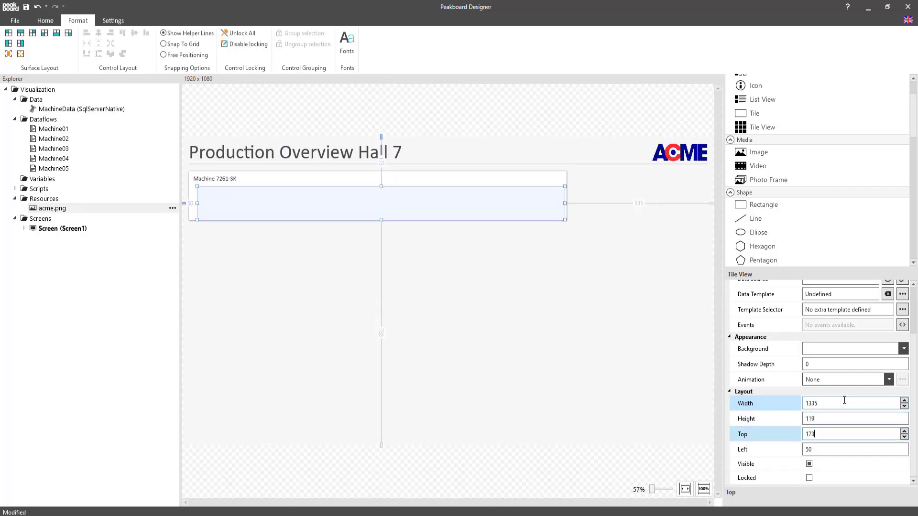
key("Tab")
type("40")
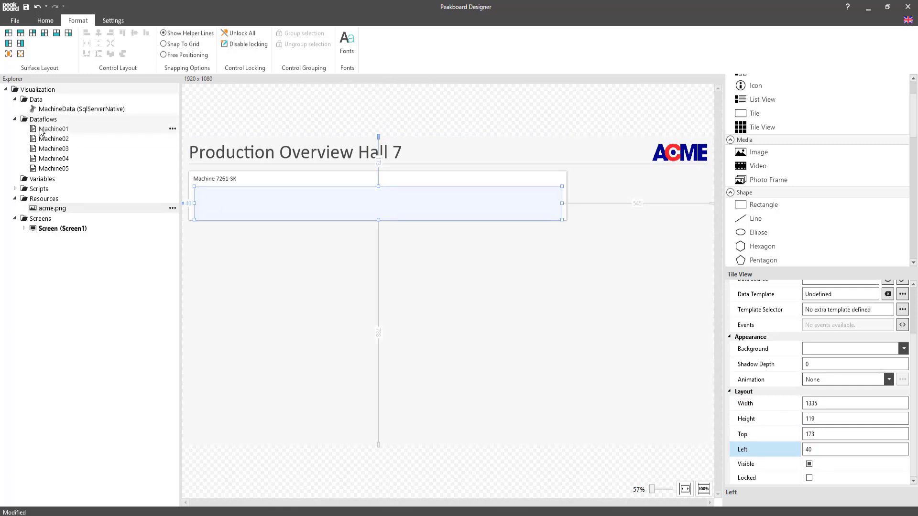
Step: Bind the tile view to the Machine01 dataflow and size its data template to width 220 and height 100
left_click_drag(41, 132, 289, 201)
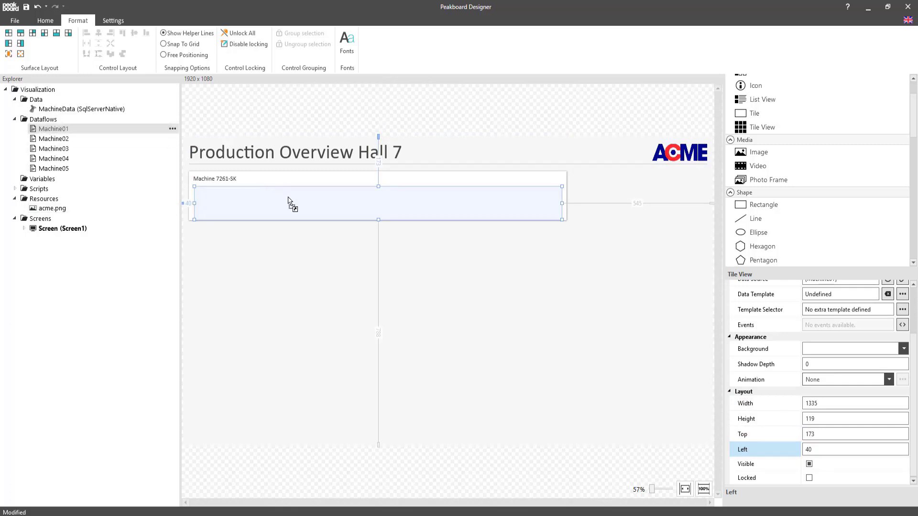
double_click(368, 207)
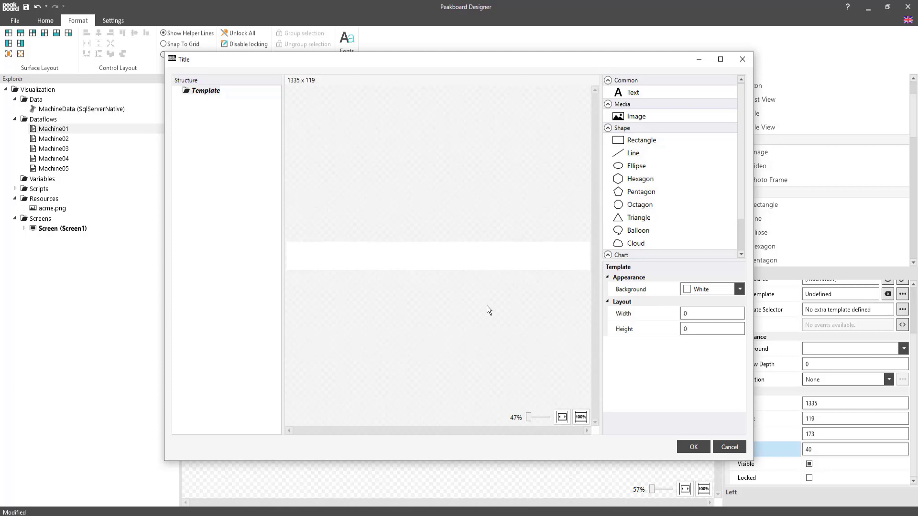
left_click(694, 313)
type("2")
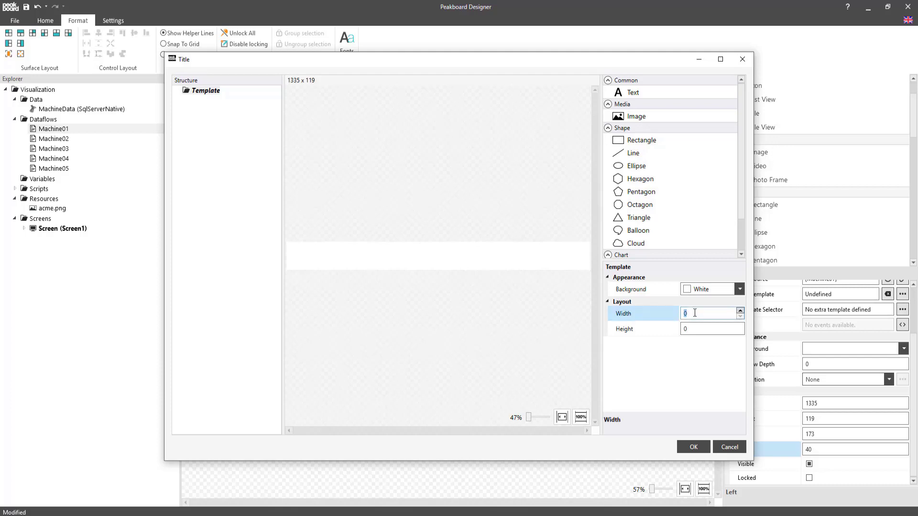
type("20")
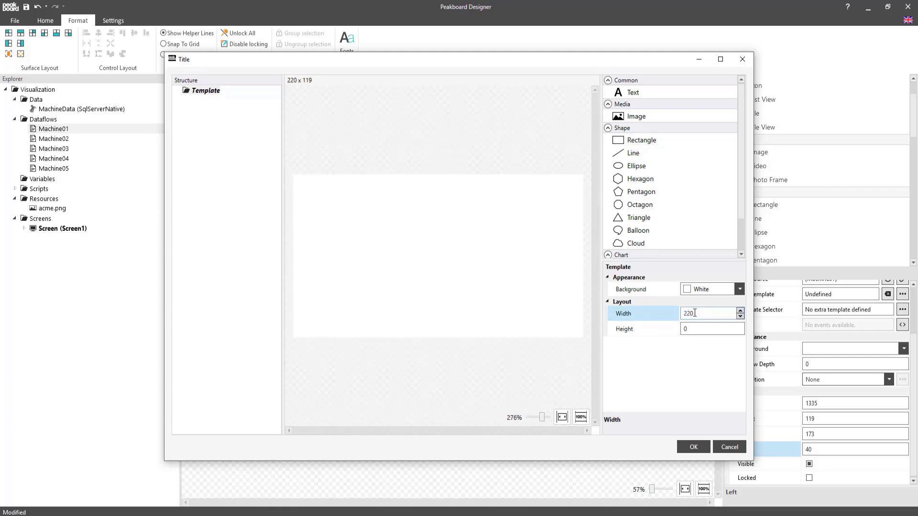
key("Tab")
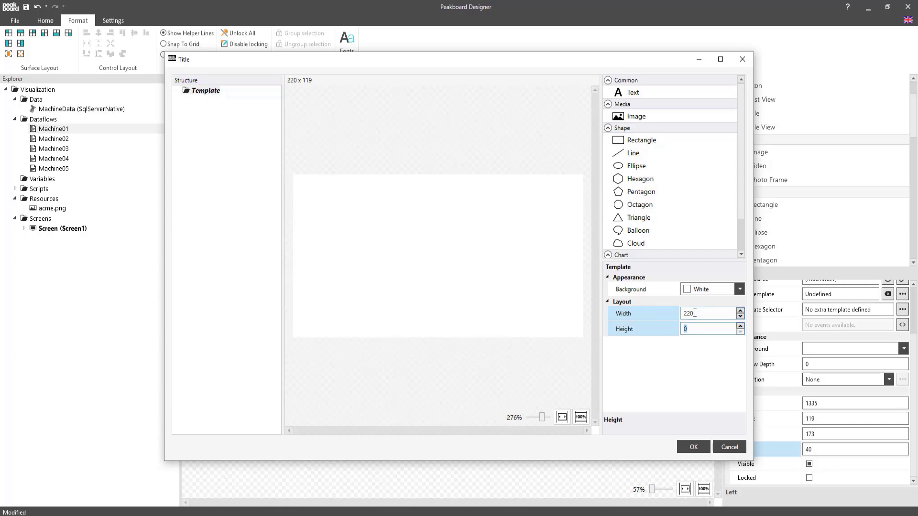
type("100")
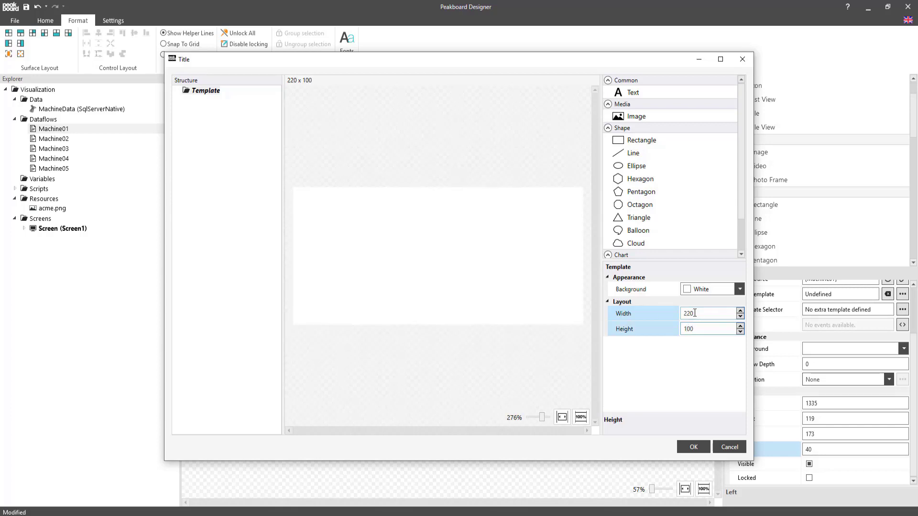
Step: Add a rectangle to the tile template, place it in the template's upper-left corner and set its width to 200
double_click(646, 142)
left_click_drag(416, 260, 259, 248)
scroll(693, 373, "down", 3)
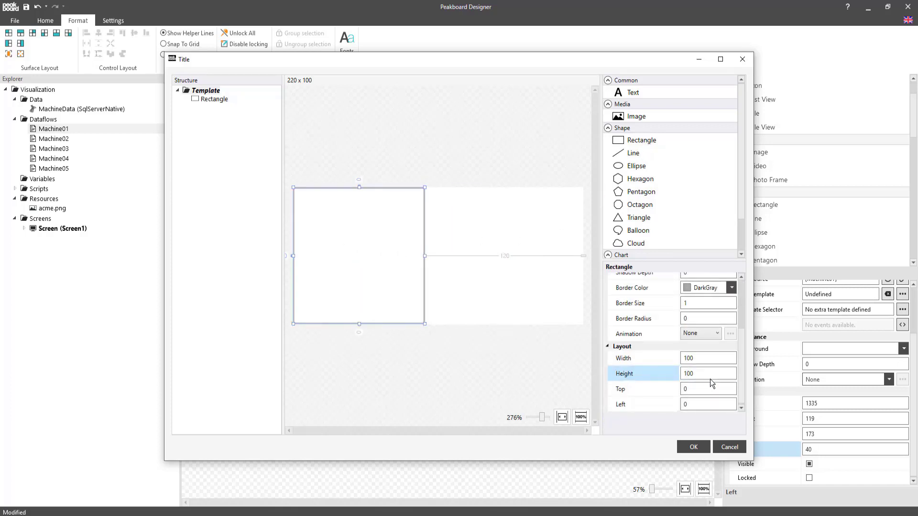
double_click(714, 359)
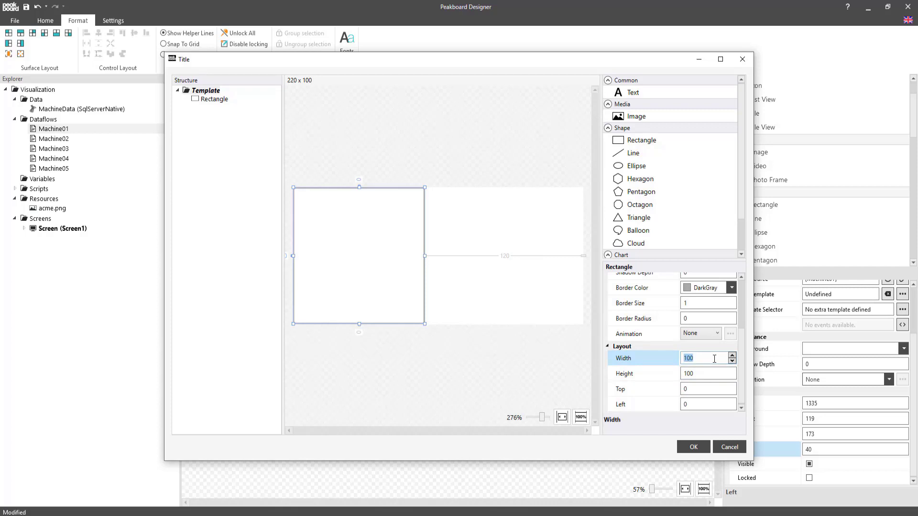
type("200")
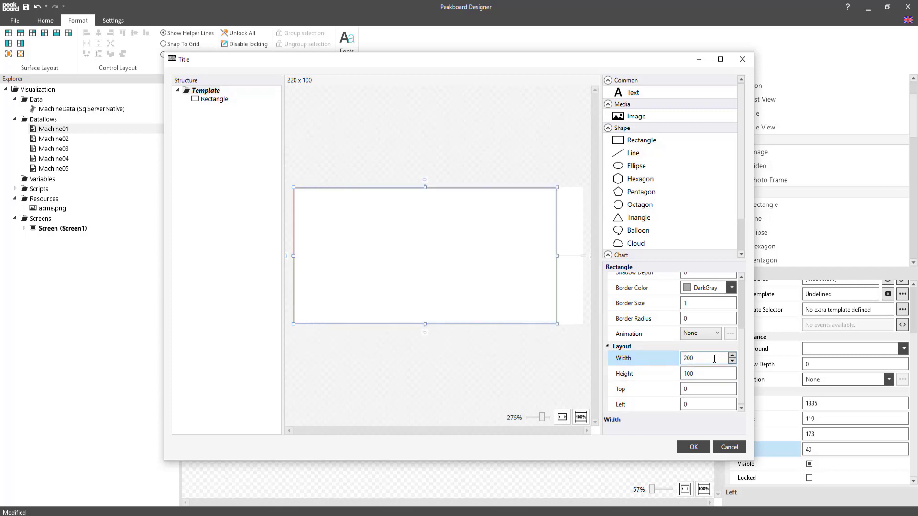
scroll(697, 343, "up", 4)
left_click(697, 342)
left_click(607, 303)
left_click(503, 354)
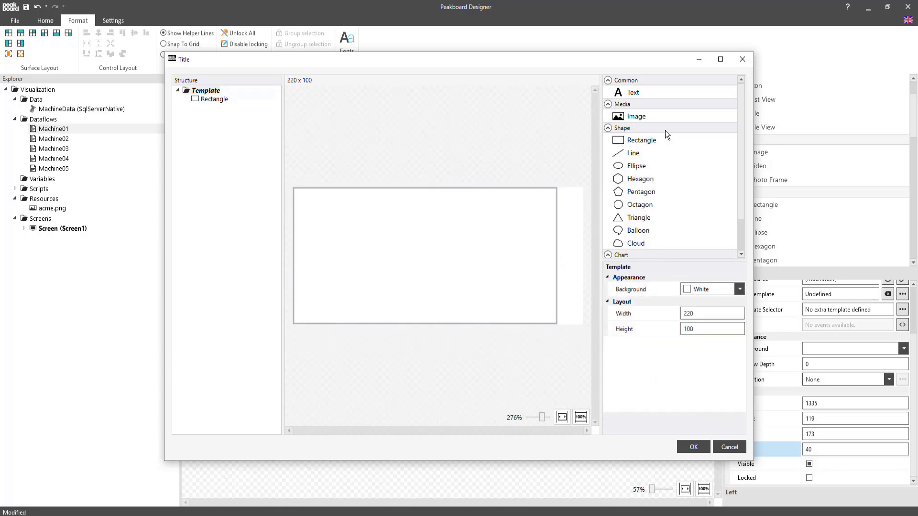
Step: Add a text control to the template with width 200, height 50 and centred horizontal alignment
double_click(632, 92)
scroll(686, 306, "down", 3)
double_click(704, 347)
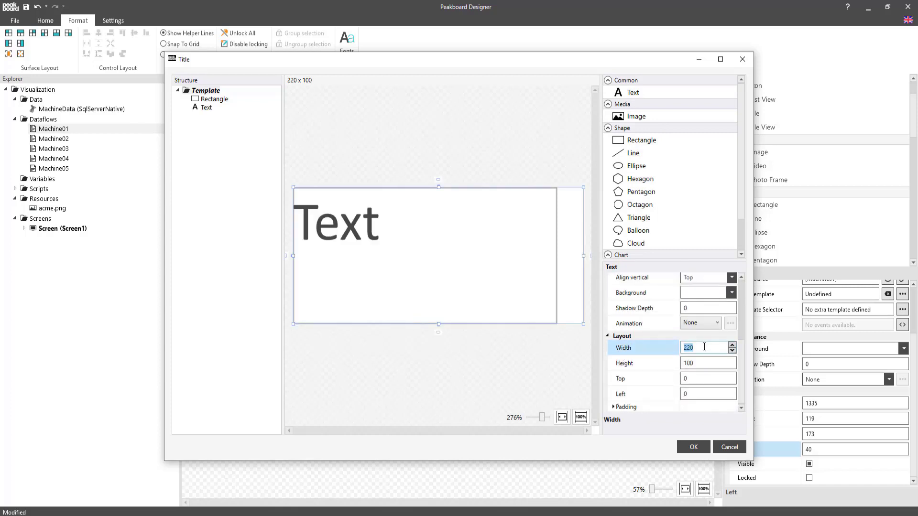
type("200")
key("Tab")
type("50")
scroll(705, 348, "up", 3)
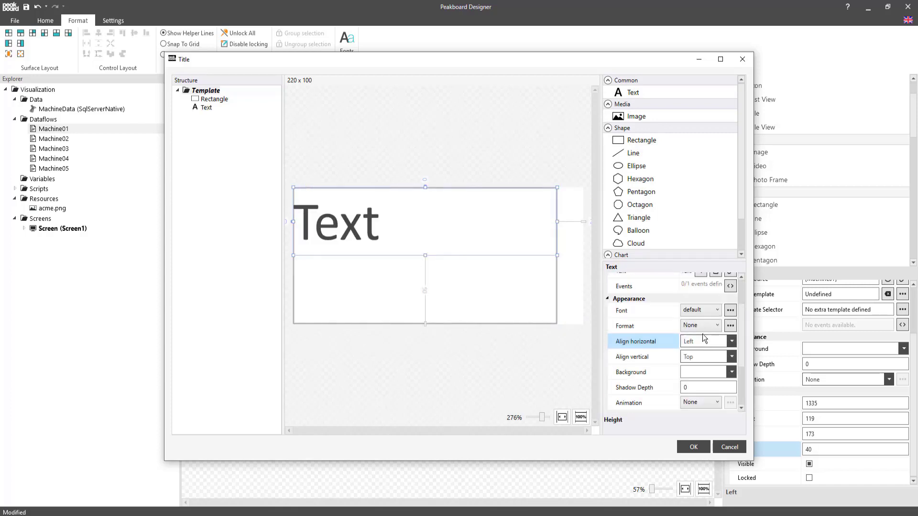
left_click(705, 341)
left_click(696, 373)
Step: Bind the template's text control to the Process data column
scroll(703, 364, "up", 2)
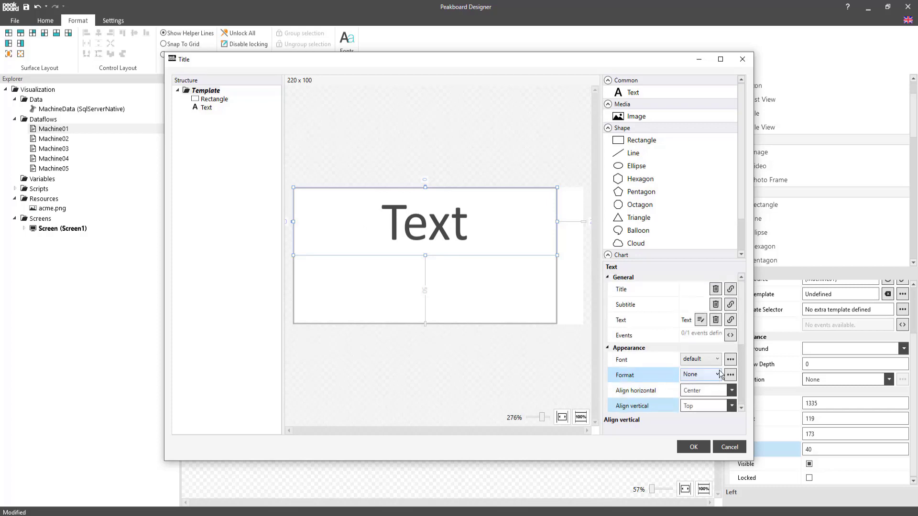
left_click(688, 321)
left_click(515, 255)
left_click(500, 271)
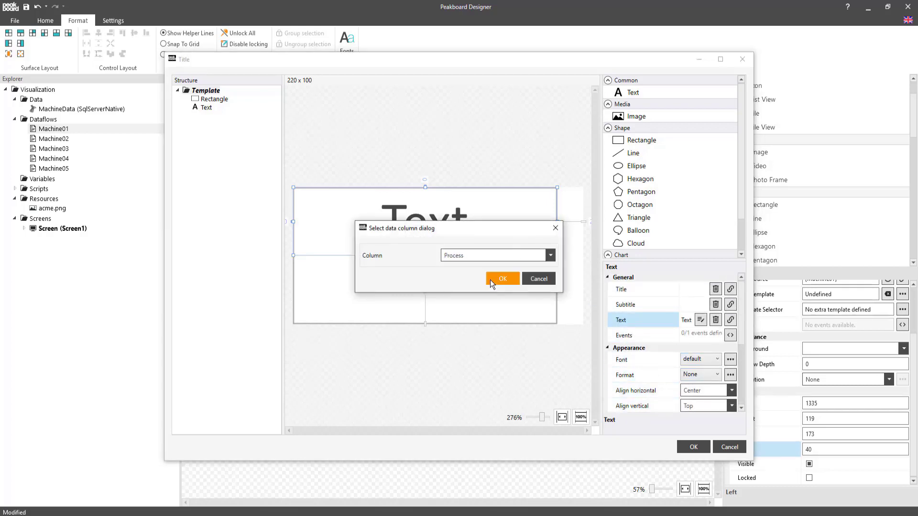
left_click(497, 279)
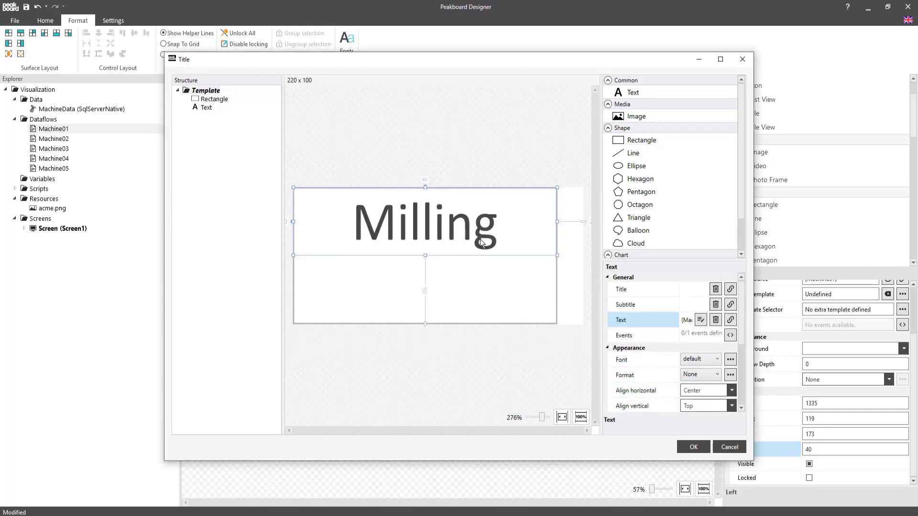
Step: Duplicate the template's Process text control, place the copy directly beneath it and bind it to the Completed column
key("ctrl+c")
key("ctrl+v")
left_click_drag(434, 288, 416, 335)
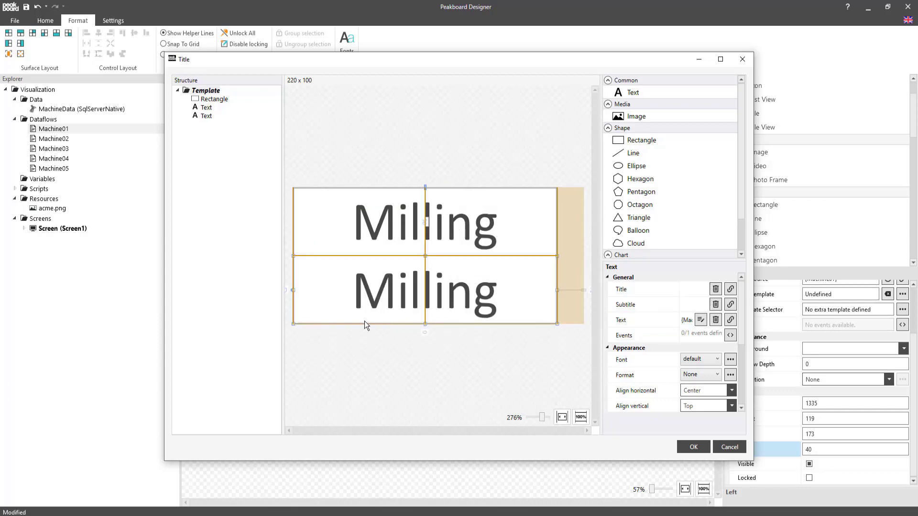
left_click(730, 320)
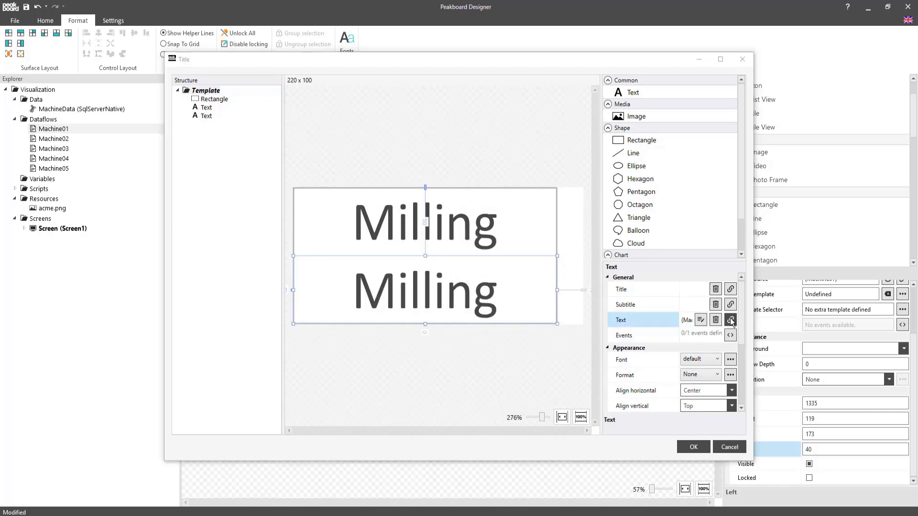
left_click(459, 255)
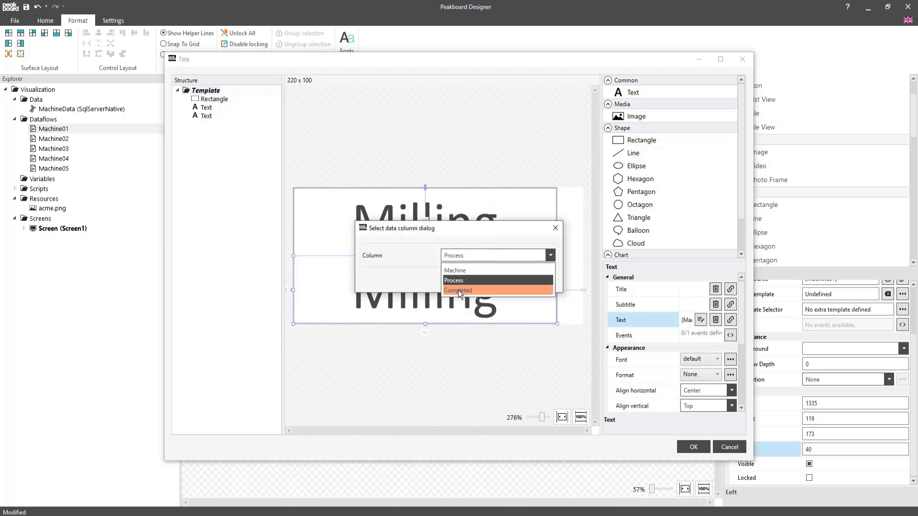
left_click(458, 290)
left_click(498, 279)
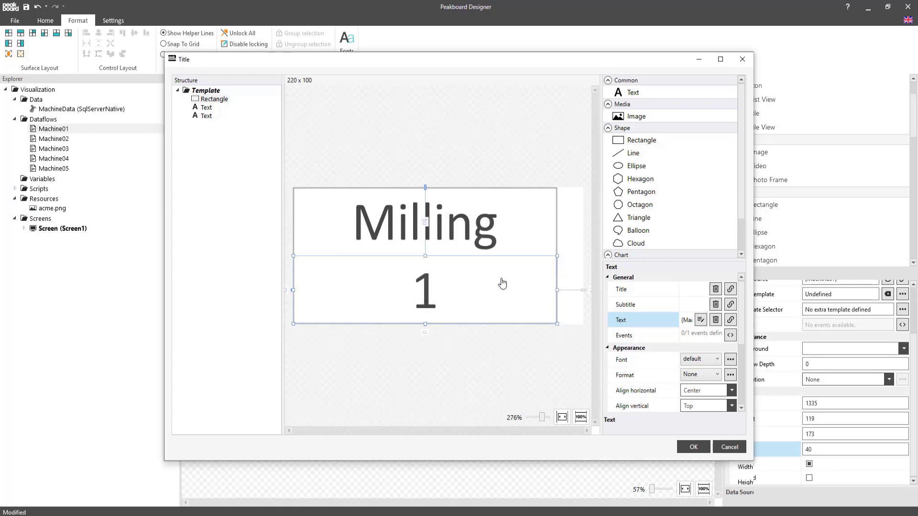
Step: Format the Completed text as Percentage with 0 decimals (EN) and save the tile view's data template
scroll(701, 365, "down", 2)
left_click(704, 335)
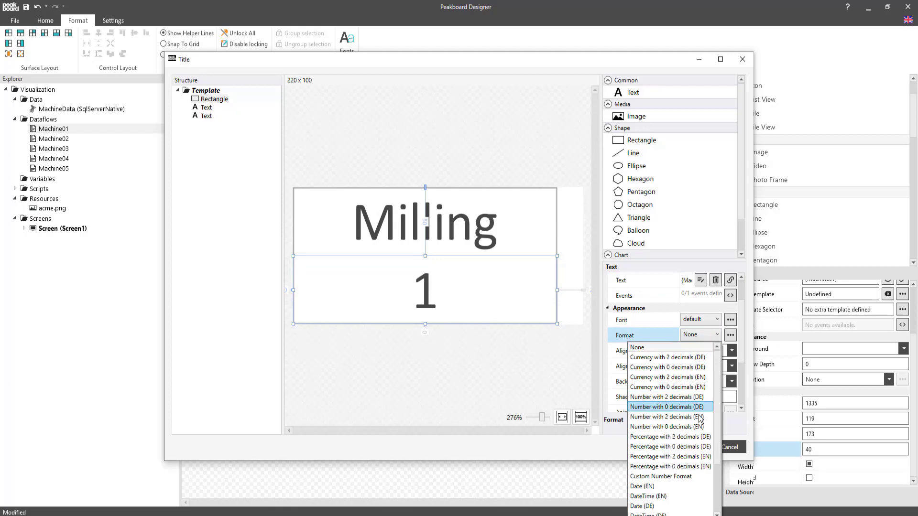
left_click(695, 467)
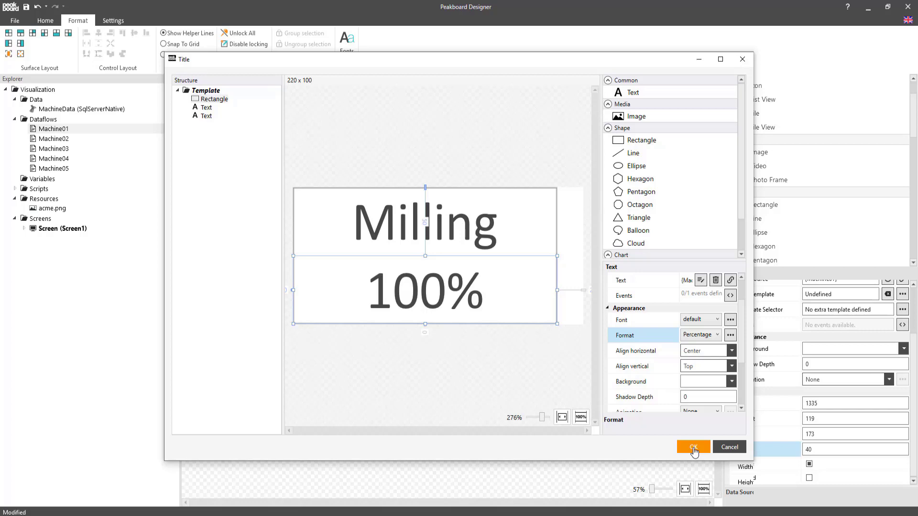
left_click(693, 447)
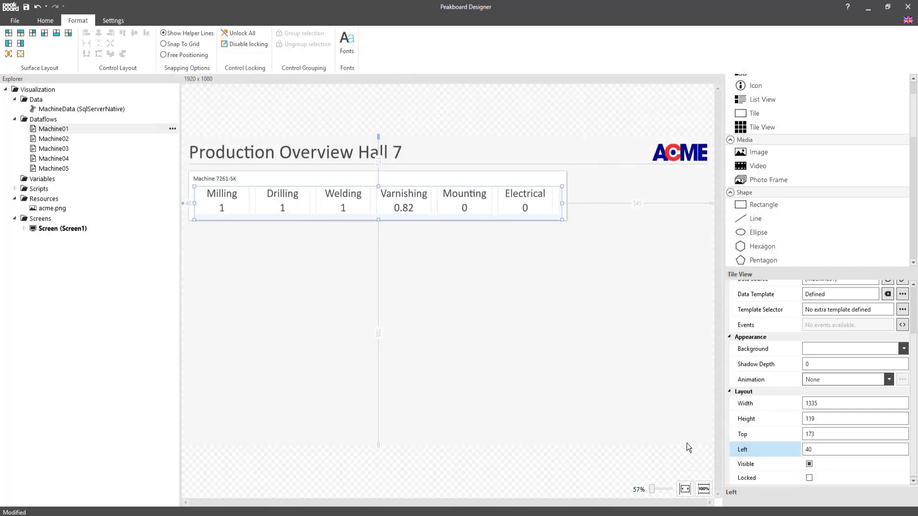
Step: Add three rule-based templates to the tile view's template selector
left_click(902, 309)
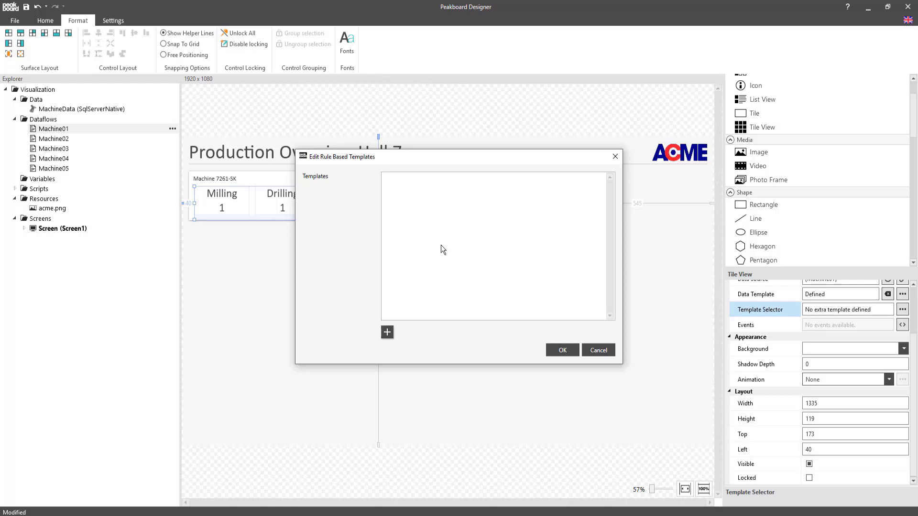
left_click(387, 333)
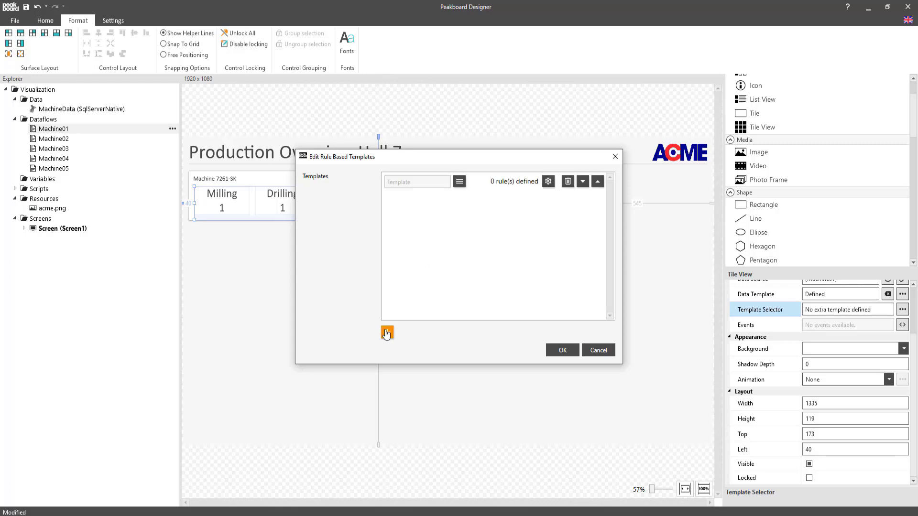
left_click(387, 333)
left_click(387, 333)
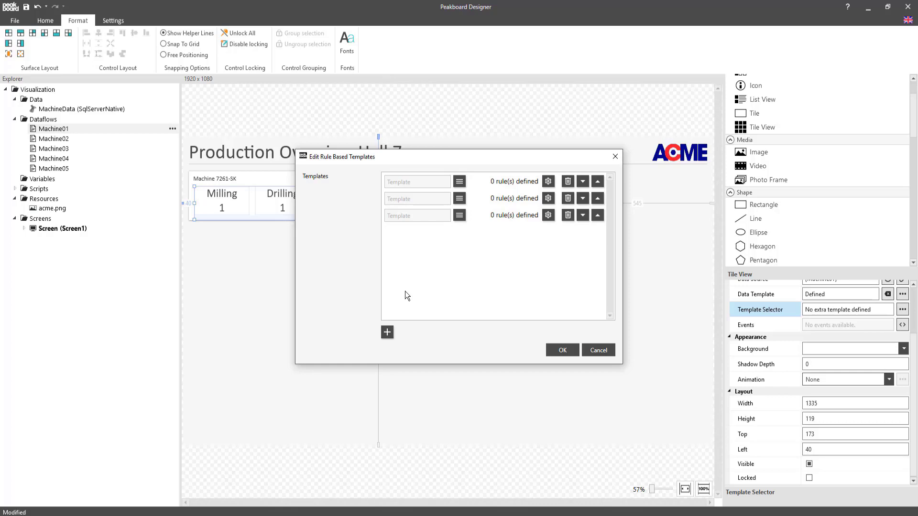
Step: Size the first rule-based template to width 220 and height 100 and paste the copied tile elements into it
left_click(459, 181)
left_click(674, 312)
type("220")
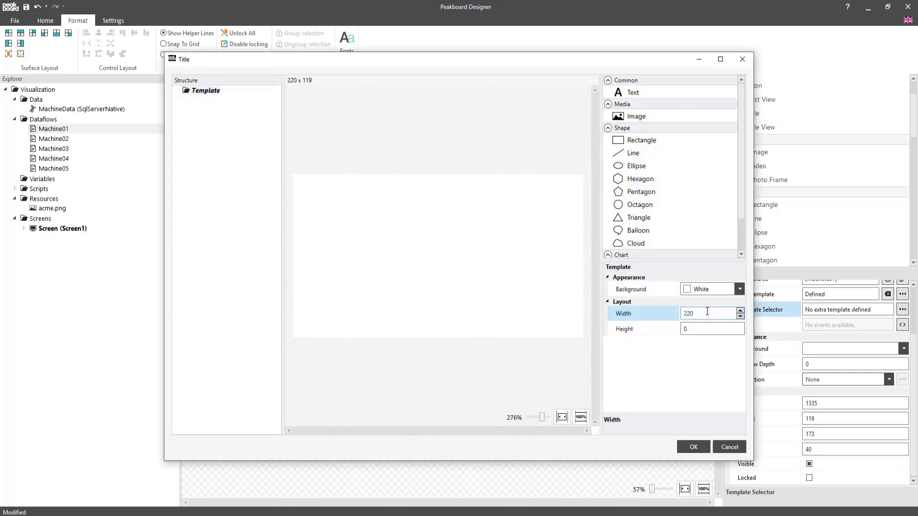
key("Tab")
type("100")
left_click(458, 288)
key("ctrl+v")
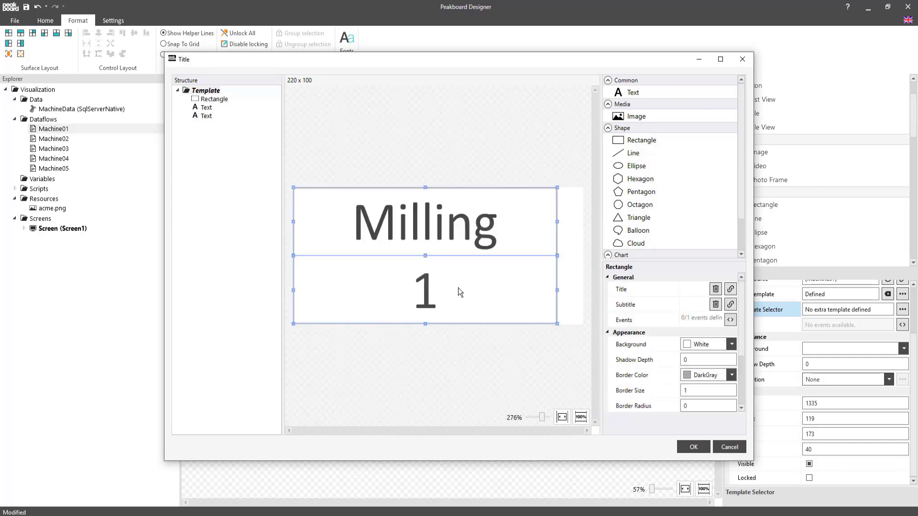
Step: Set the first template's rectangle background to Gainsboro and save the template
left_click(576, 273)
left_click(207, 99)
left_click(703, 345)
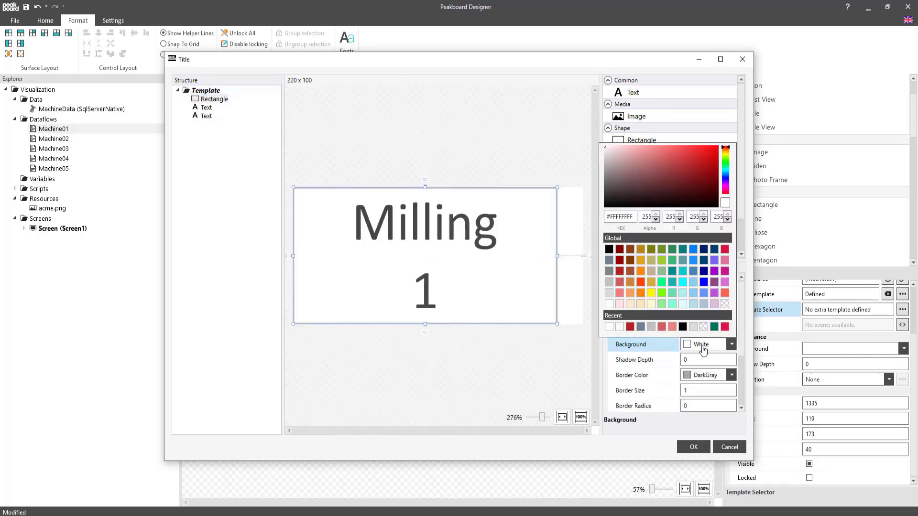
left_click(610, 291)
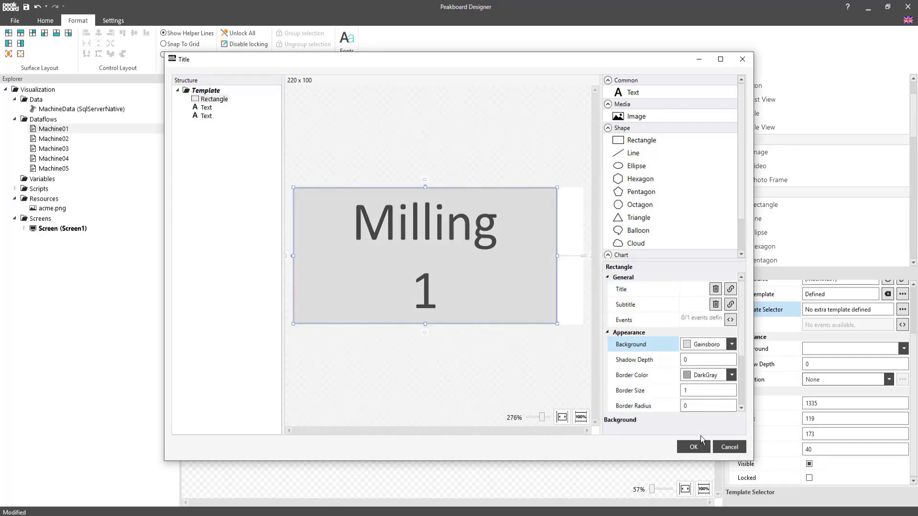
left_click(693, 447)
Step: Size the second rule-based template to width 220 and height 100 and paste the copied tile elements into it
left_click(459, 215)
double_click(697, 314)
type("220")
key("Tab")
type("100")
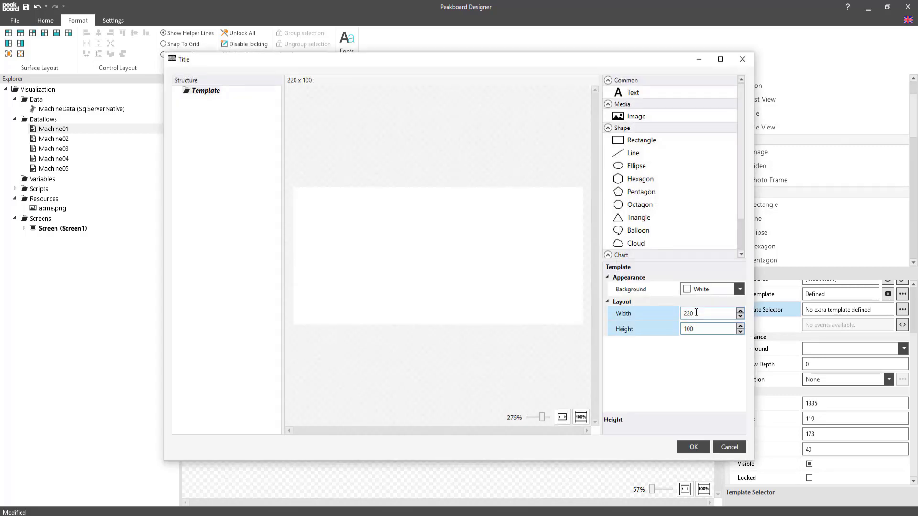
left_click(541, 271)
key("ctrl+v")
Step: Set the second template's rectangle background to light blue and save the template
left_click(207, 98)
left_click(701, 345)
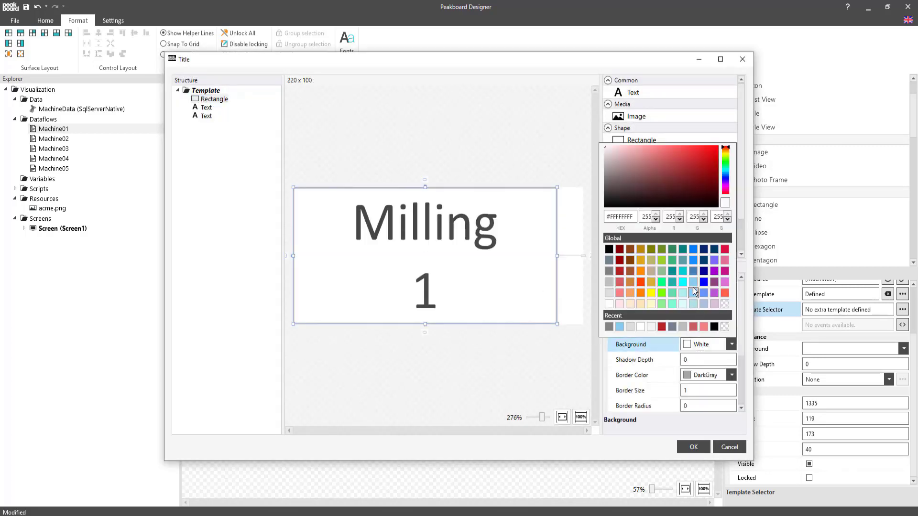
left_click(693, 292)
left_click(693, 447)
Step: Size the third rule-based template to width 220 and height 100 and paste the copied tile elements into it
left_click(459, 216)
double_click(699, 313)
type("220")
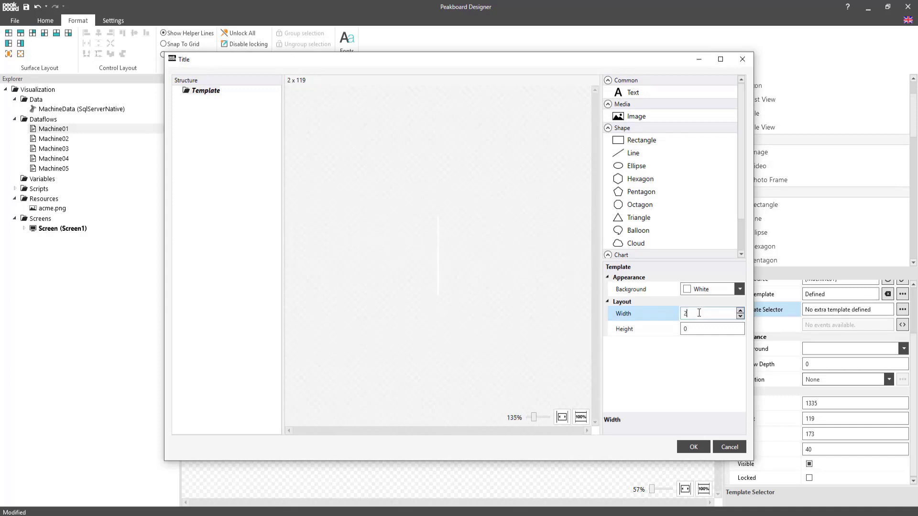
key("Tab")
type("100")
left_click(539, 249)
key("ctrl+v")
Step: Set the third template's rectangle background to LightGreen and save the template
left_click(556, 191)
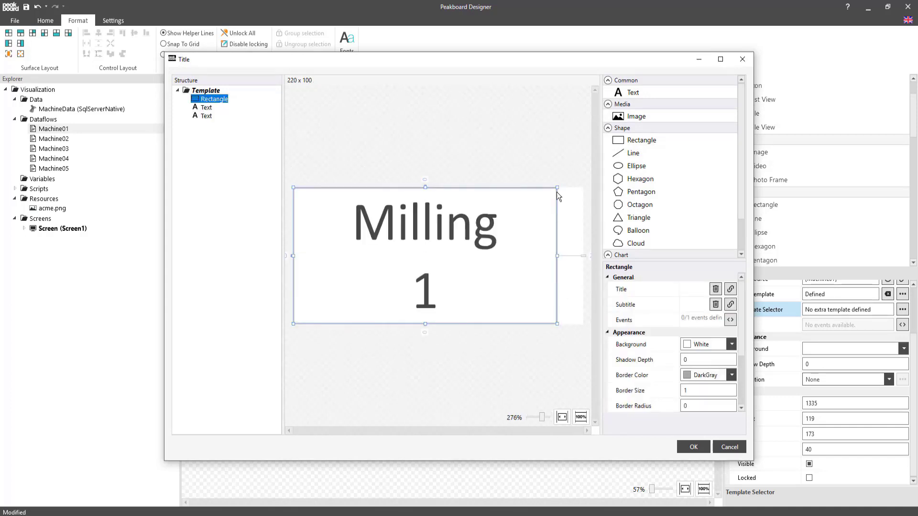
left_click(705, 343)
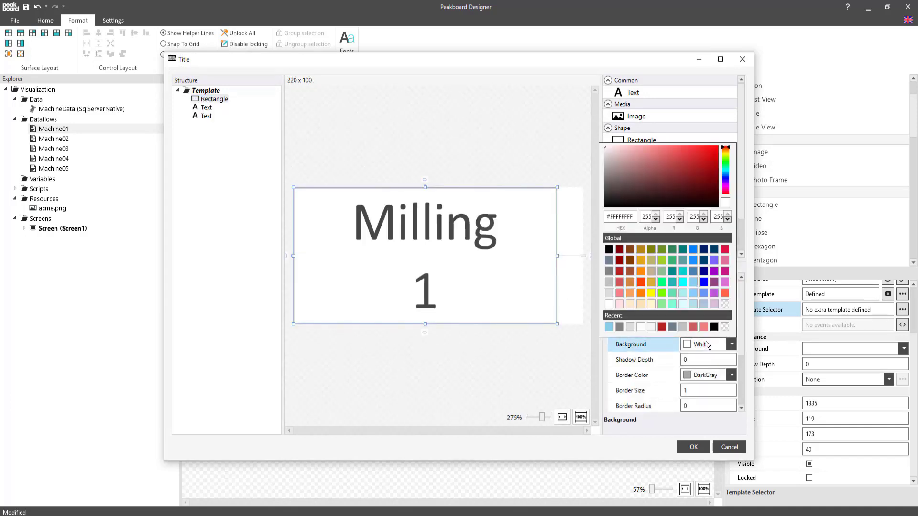
left_click(663, 304)
left_click(694, 447)
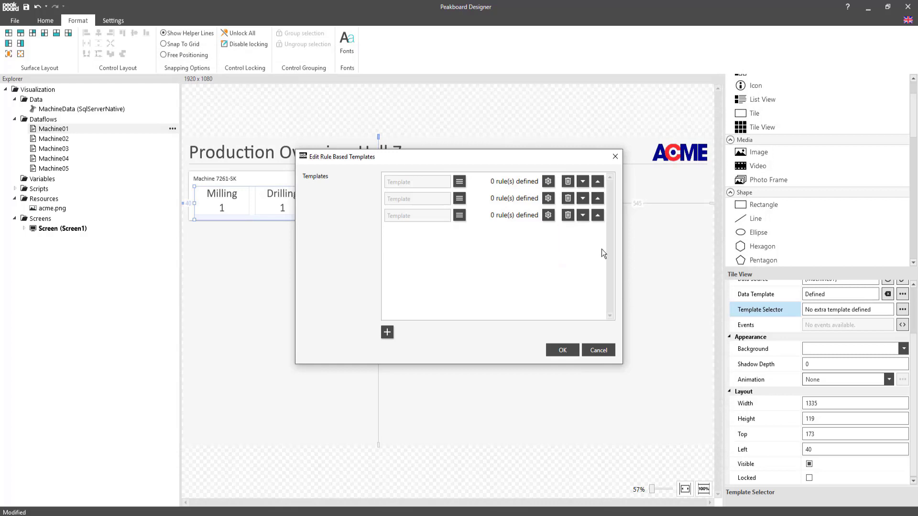
Step: Define the first template's rule as Completed = 0
left_click(548, 182)
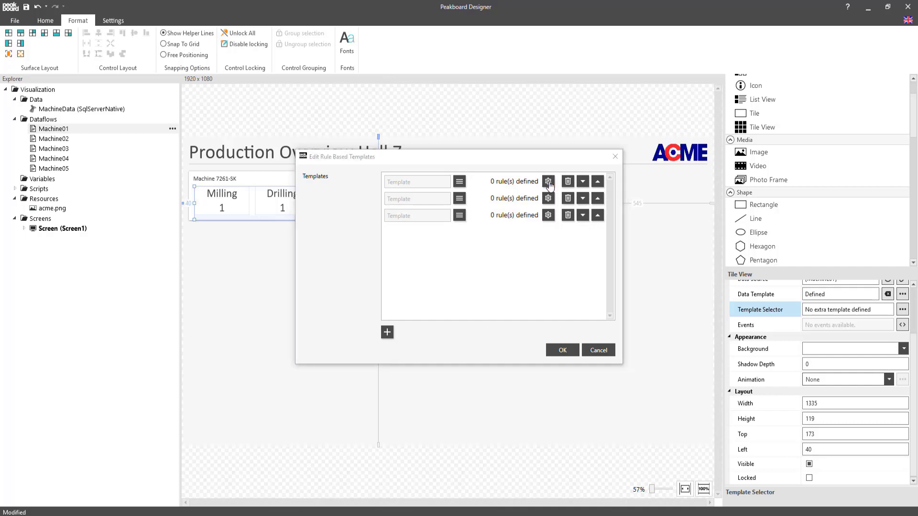
left_click(423, 181)
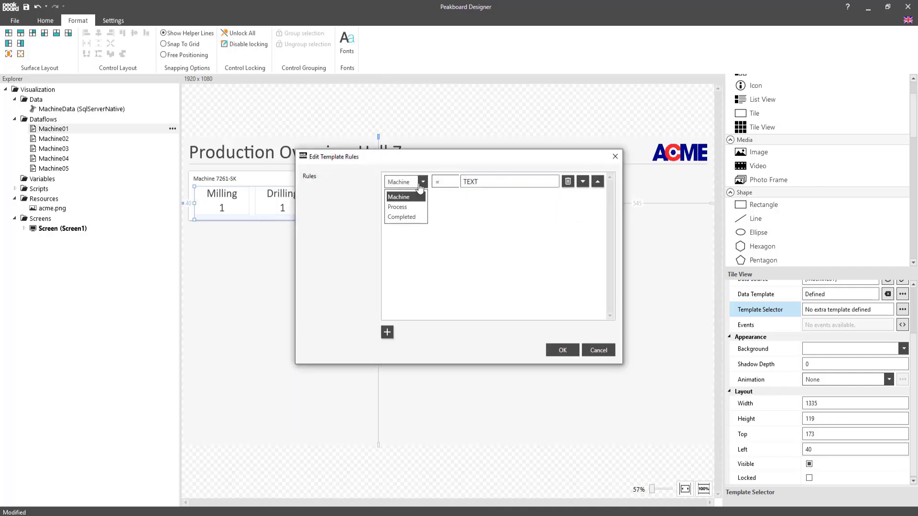
left_click(418, 218)
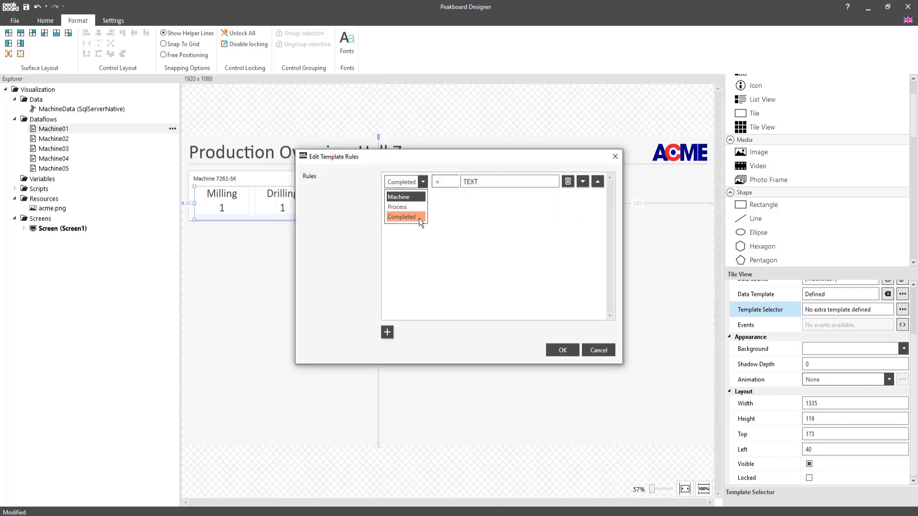
double_click(538, 182)
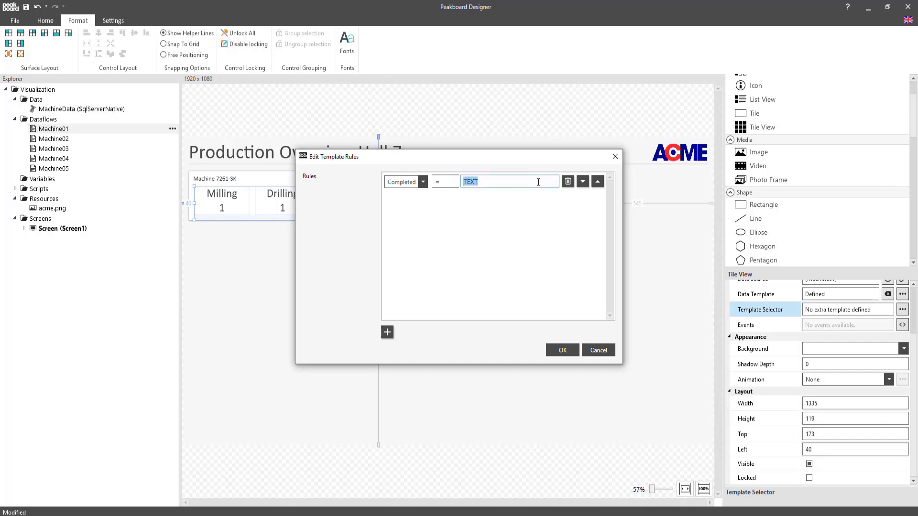
type("0")
left_click(562, 352)
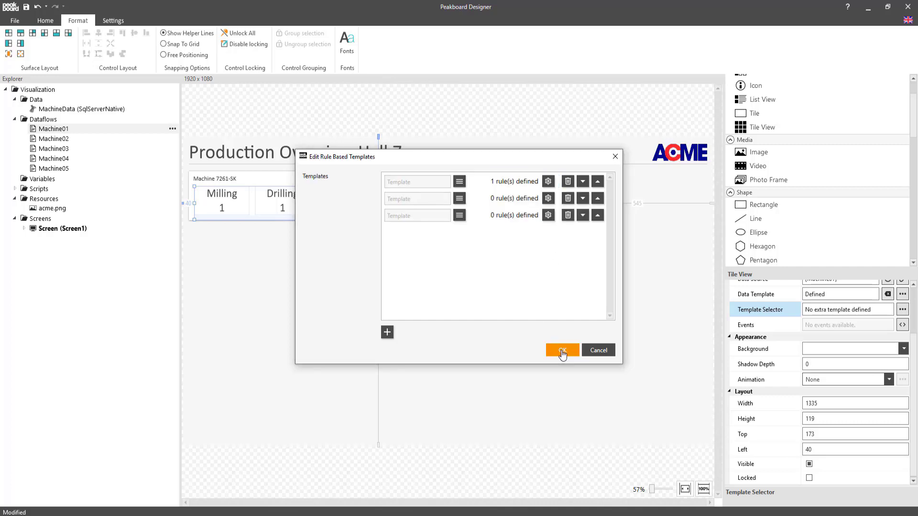
Step: Define a rule Completed < 1 for the second template
left_click(549, 199)
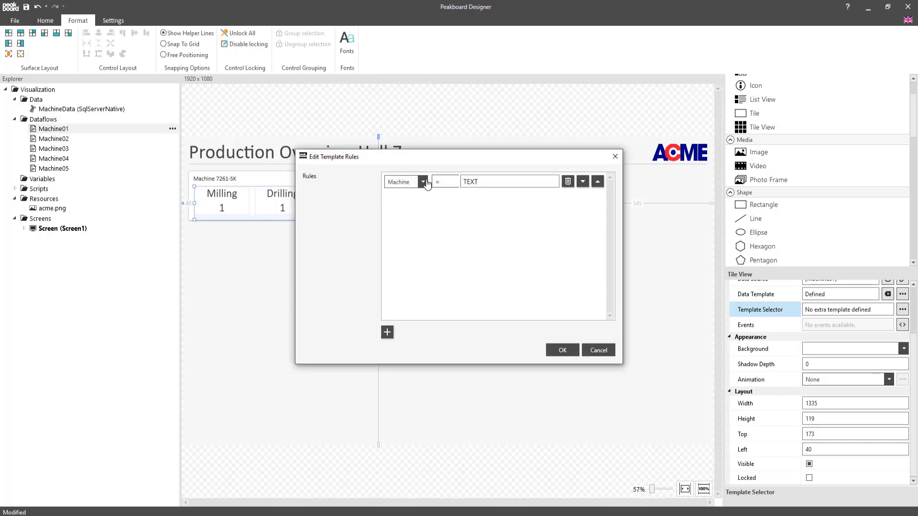
left_click(425, 182)
left_click(402, 216)
left_click(454, 182)
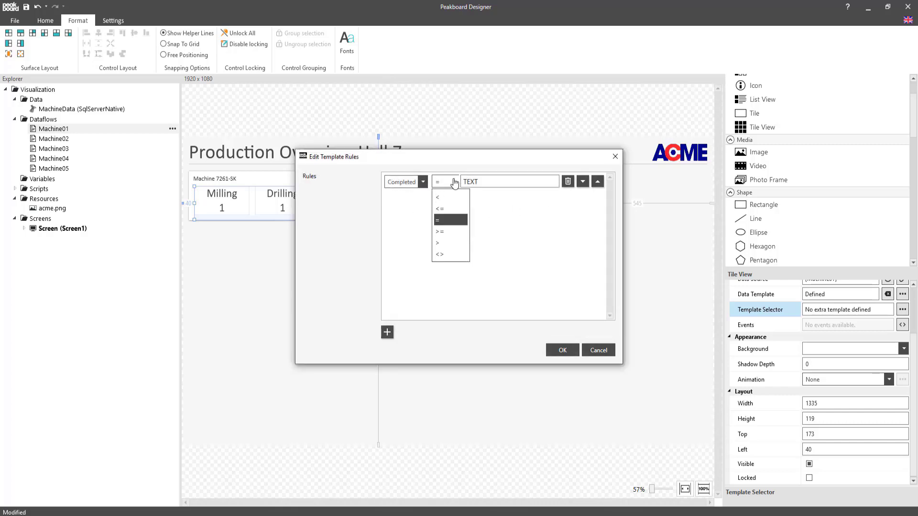
left_click(452, 196)
key("Tab")
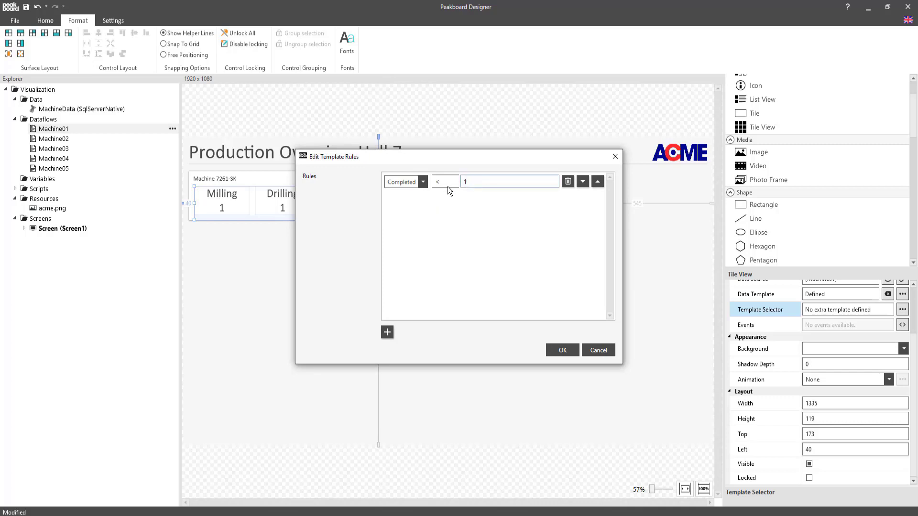
Step: Add a second rule Completed > 0 to the second template and save its rules
left_click(380, 332)
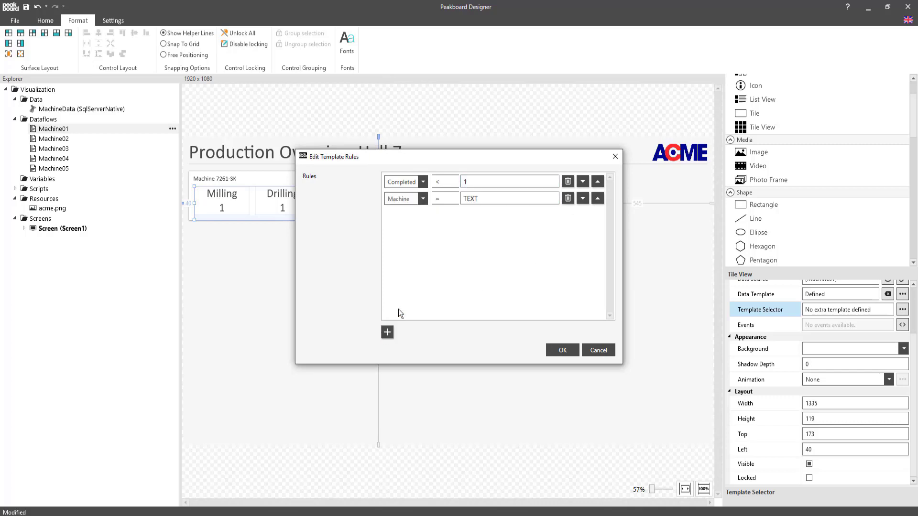
left_click(421, 199)
left_click(443, 201)
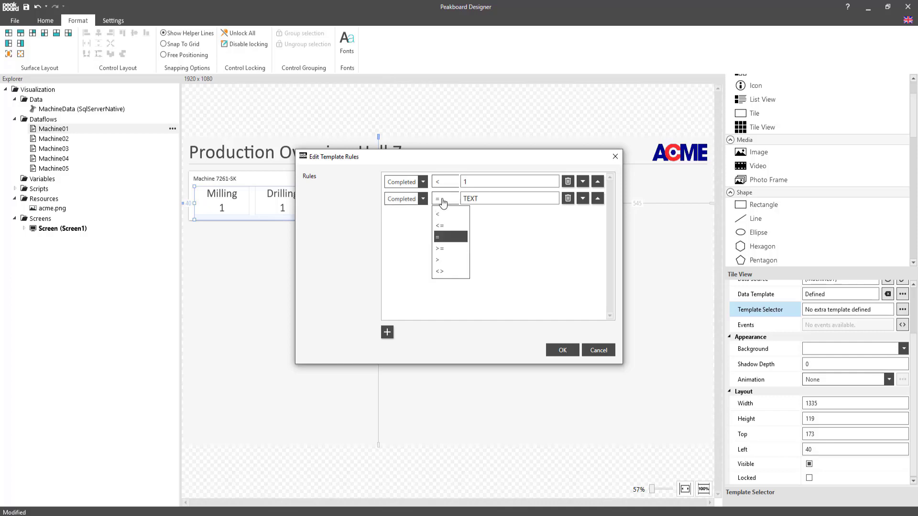
left_click(440, 260)
key("Tab")
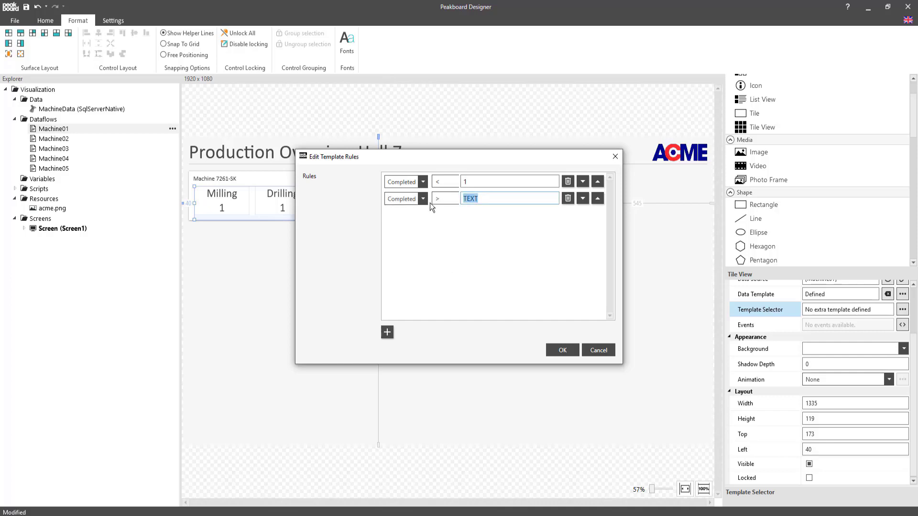
type("0")
left_click(563, 350)
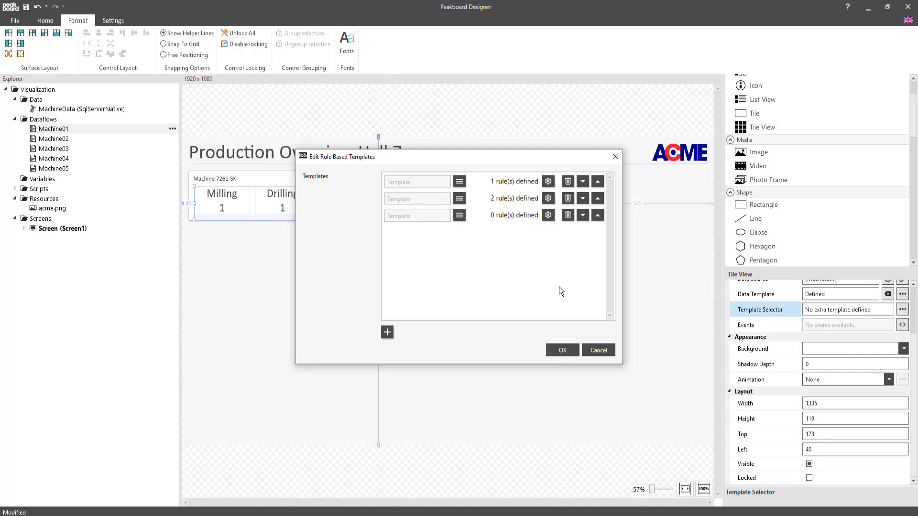
Step: Define an equals rule on the Completed column for the third template and save the rule-based templates
left_click(548, 215)
left_click(511, 186)
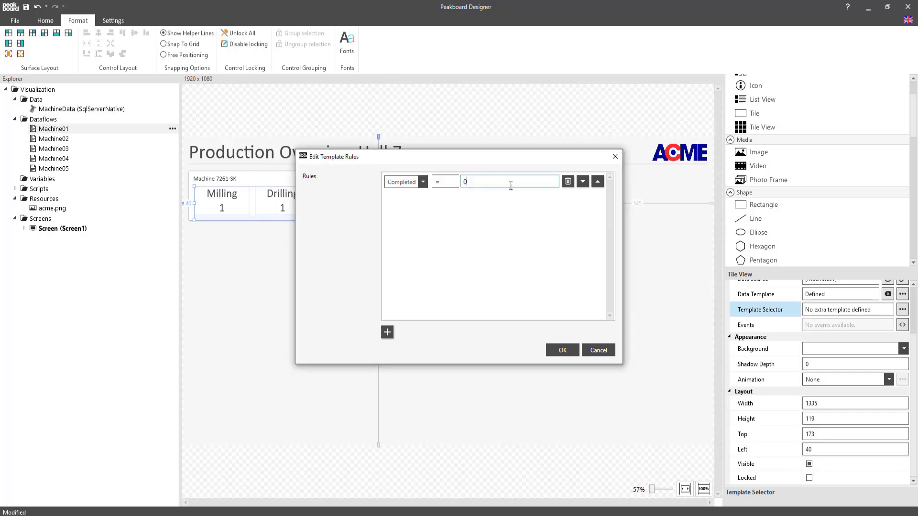
key("BackSpace")
left_click(562, 352)
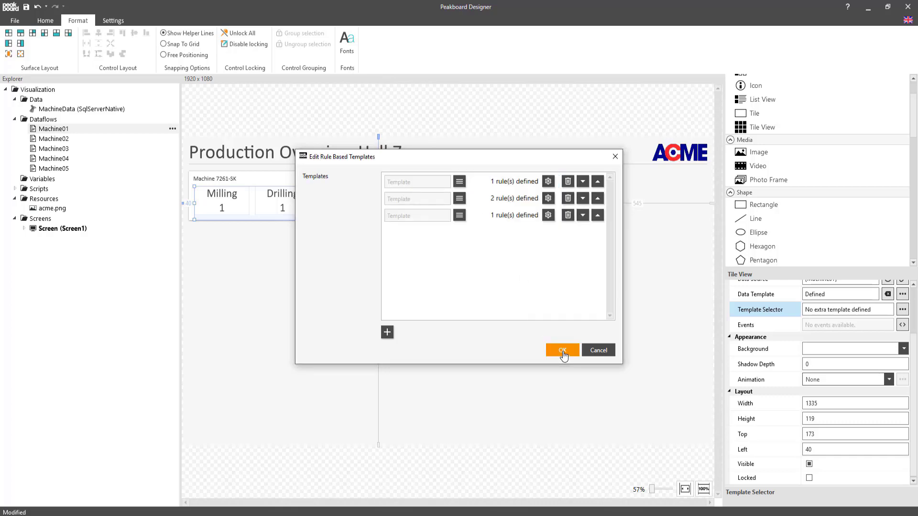
left_click(562, 352)
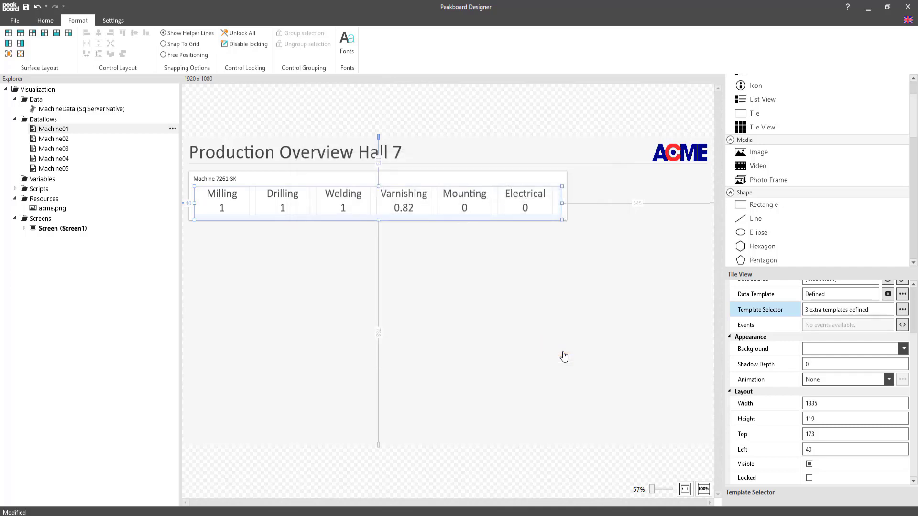
Step: Reload the tile view's data and place three copies of the Machine 7261-SK panel with its tile view below the original
left_click(888, 342)
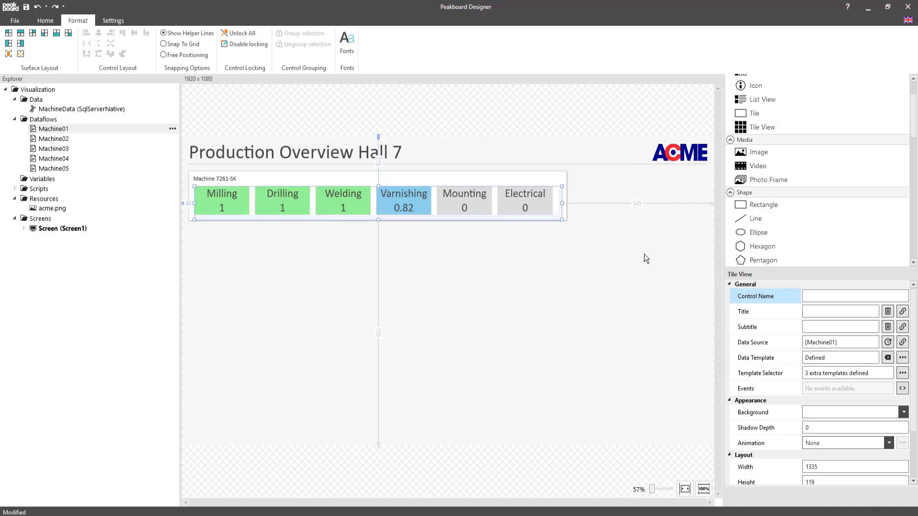
left_click_drag(605, 240, 391, 245)
left_click_drag(390, 189, 387, 307)
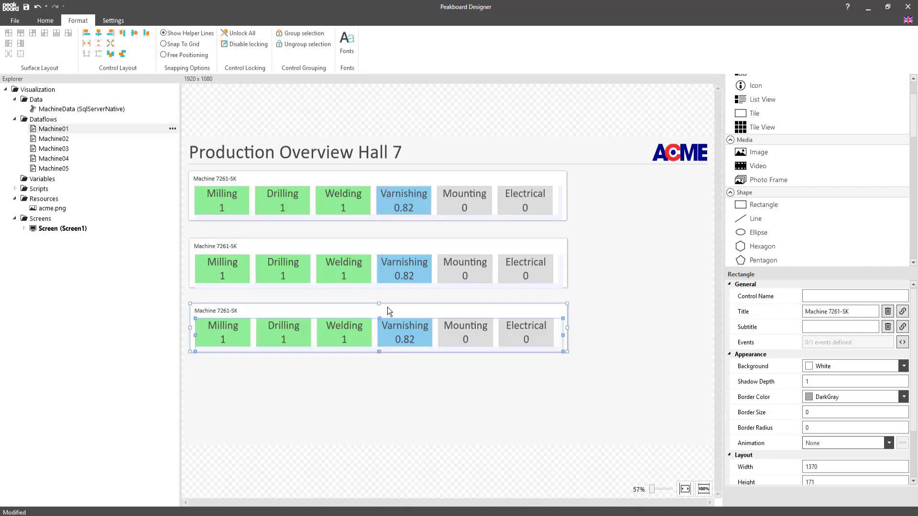
left_click_drag(397, 205, 398, 369)
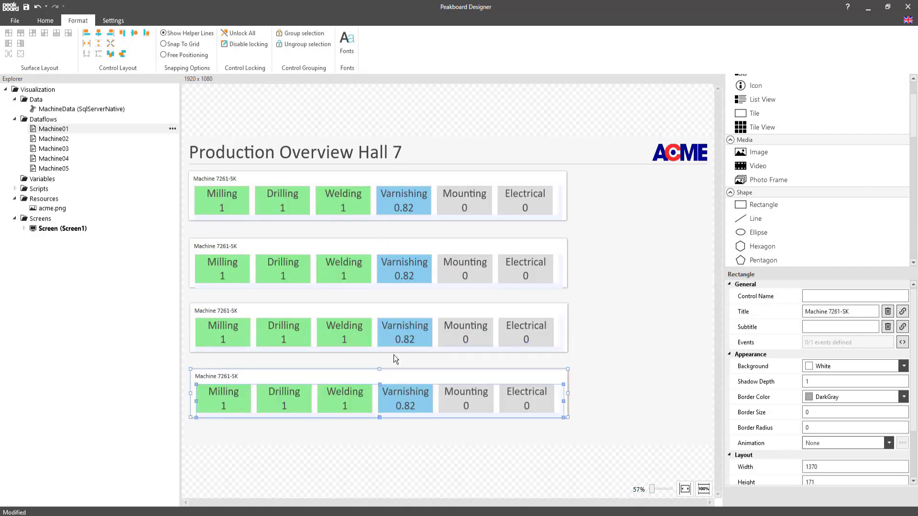
Step: Stack the three panel copies closely beneath the original and add a fourth copy below them
left_click_drag(586, 406, 469, 233)
left_click_drag(605, 418, 494, 293)
left_click_drag(494, 294, 492, 286)
left_click_drag(603, 415, 509, 335)
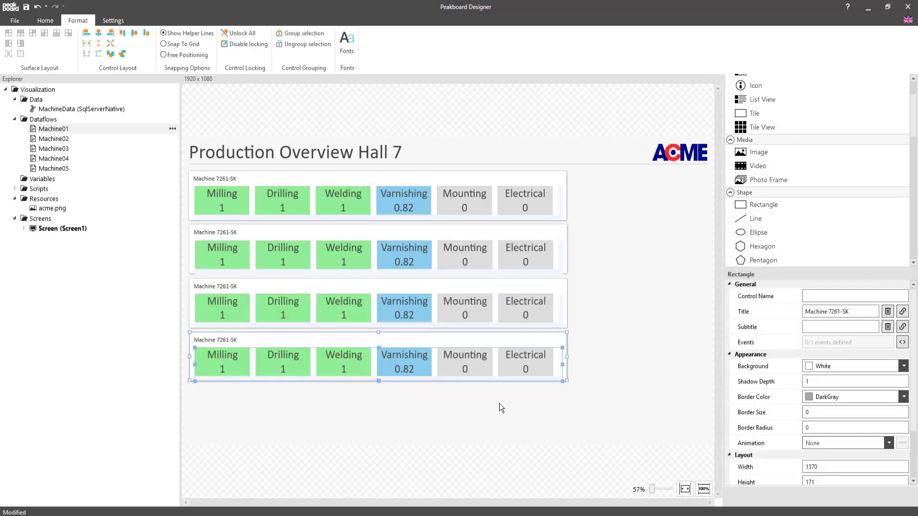
key("ctrl+v")
left_click_drag(411, 181, 407, 391)
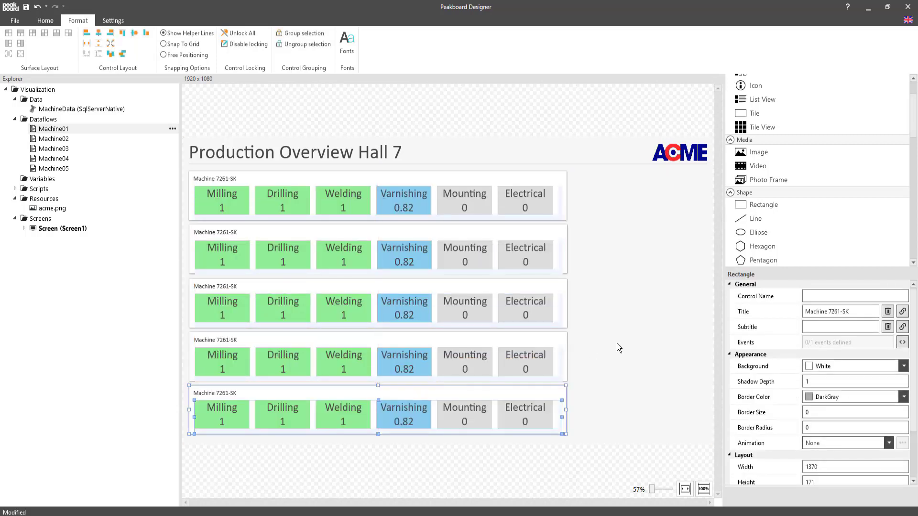
Step: Bind the second to fifth tile views to the Machine02, Machine03, Machine04 and Machine05 dataflows in order
left_click(617, 344)
left_click_drag(53, 138, 269, 304)
left_click_drag(53, 159, 255, 420)
Step: Change the second machine panel's title to Machine 7265-RT
left_click(227, 234)
left_click(867, 311)
key("BackSpace")
key("BackSpace")
key("BackSpace")
key("BackSpace")
key("BackSpace")
key("BackSpace")
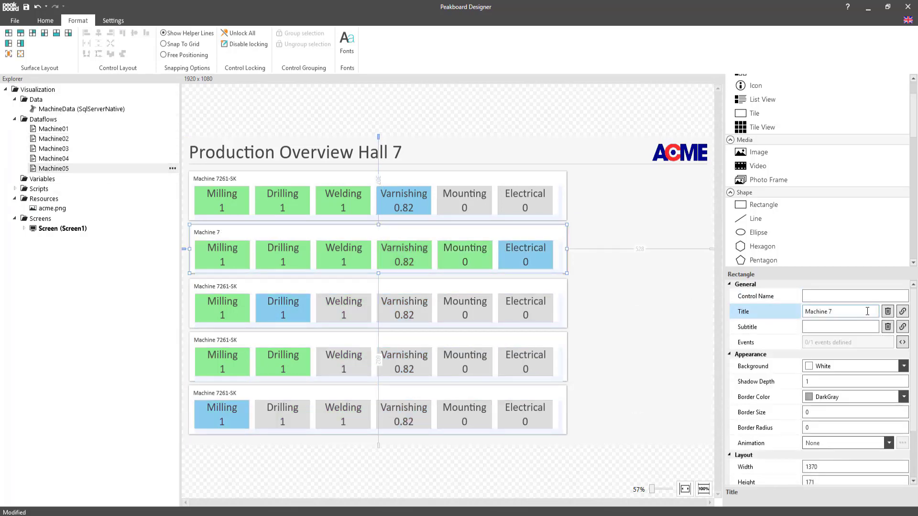
type("7265-RT")
key("Tab")
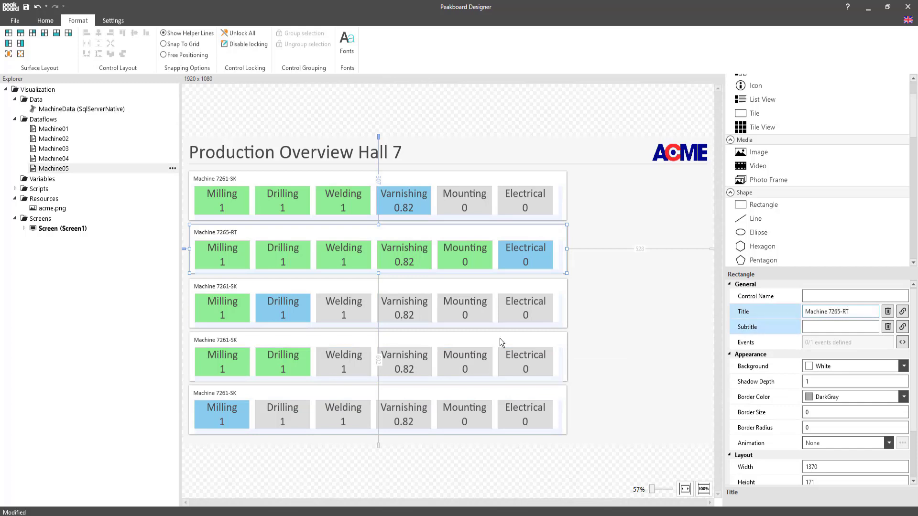
Step: Change the third machine panel's title to Machine 7269_SK
left_click(263, 292)
left_click(860, 313)
key("BackSpace")
key("BackSpace")
type("9_SK")
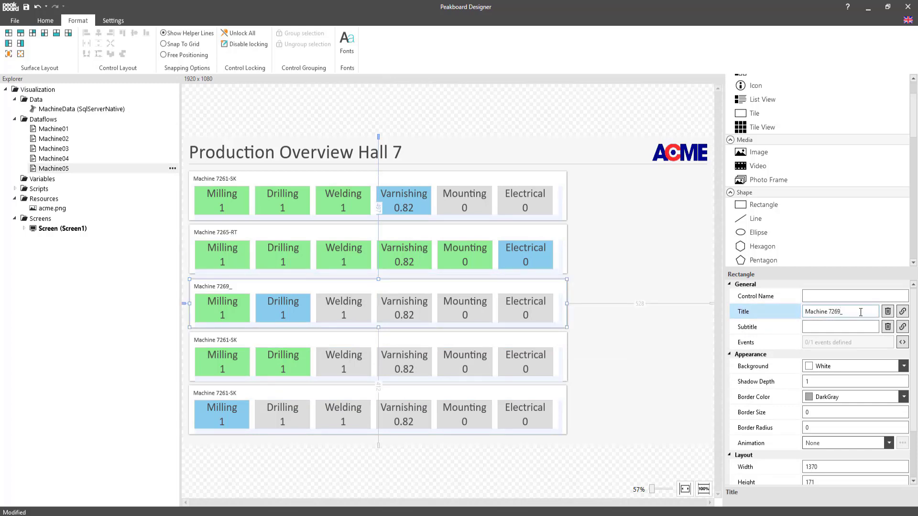
Step: Change the fourth machine panel's title to Machine 7270-RT
left_click(342, 374)
left_click(856, 311)
key("BackSpace")
key("BackSpace")
key("BackSpace")
key("BackSpace")
key("BackSpace")
key("BackSpace")
key("BackSpace")
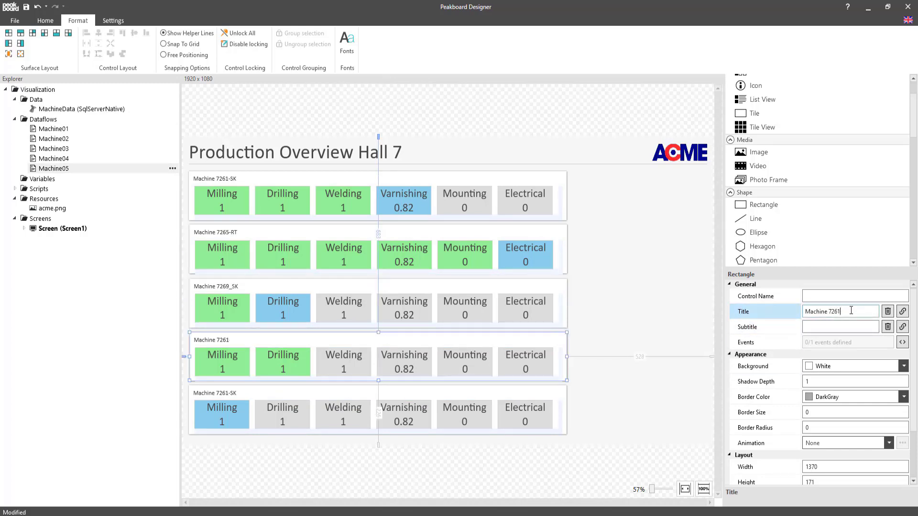
type("7270-RT")
Step: Change the fifth machine panel's title to Machine 7272-RT
left_click(249, 388)
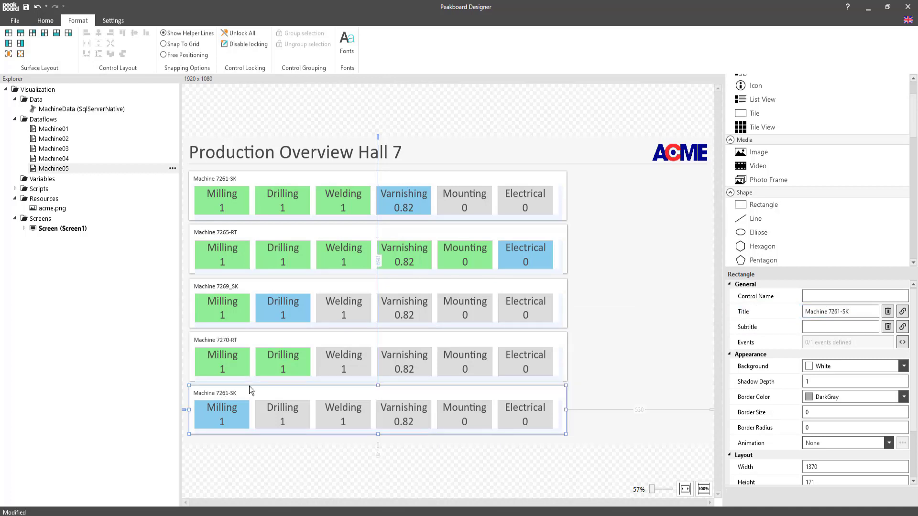
left_click(862, 311)
key("BackSpace")
key("BackSpace")
key("BackSpace")
key("BackSpace")
key("BackSpace")
type("72-RT")
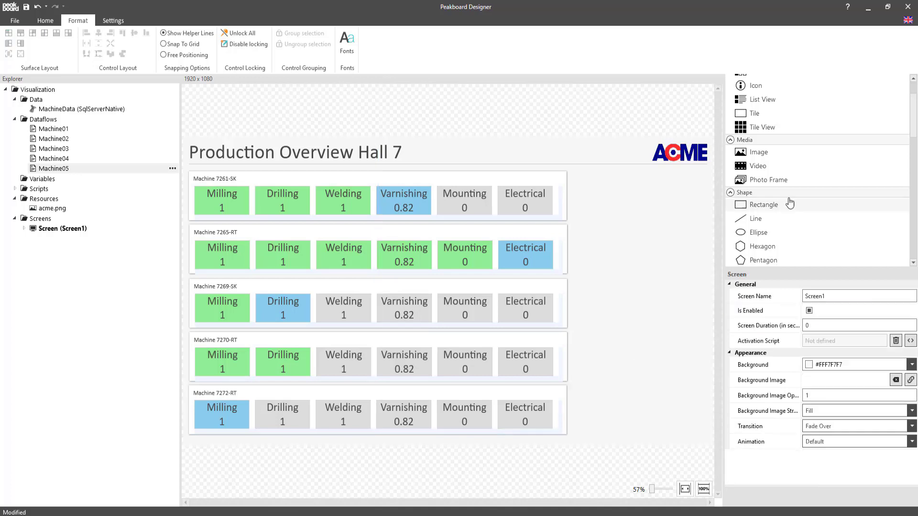
Step: Add a text control beside the first machine panel with a White background and a shadow depth of 1
scroll(789, 202, "up", 2)
double_click(755, 91)
left_click_drag(258, 169, 653, 199)
scroll(842, 430, "down", 5)
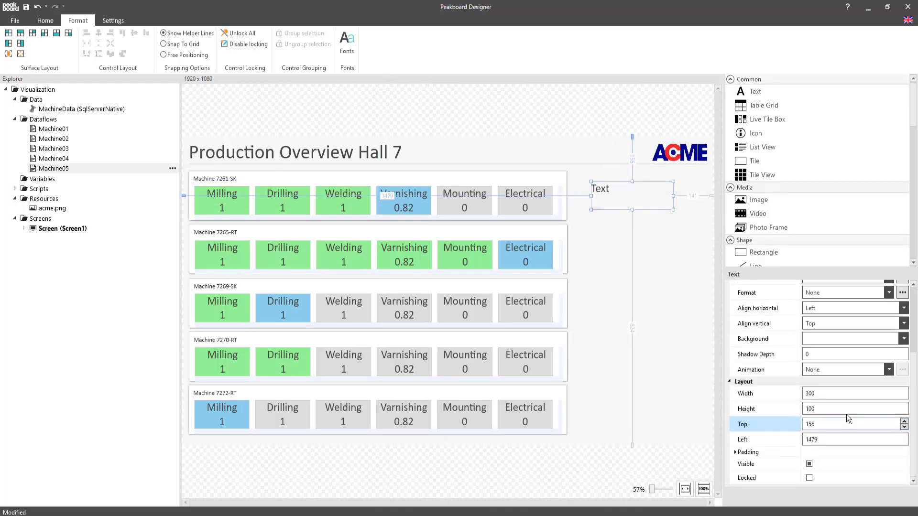
left_click(904, 339)
left_click(781, 301)
left_click(904, 355)
Step: Set the text control's width to 495, height to 171, top to 121 and left to 1405
double_click(823, 393)
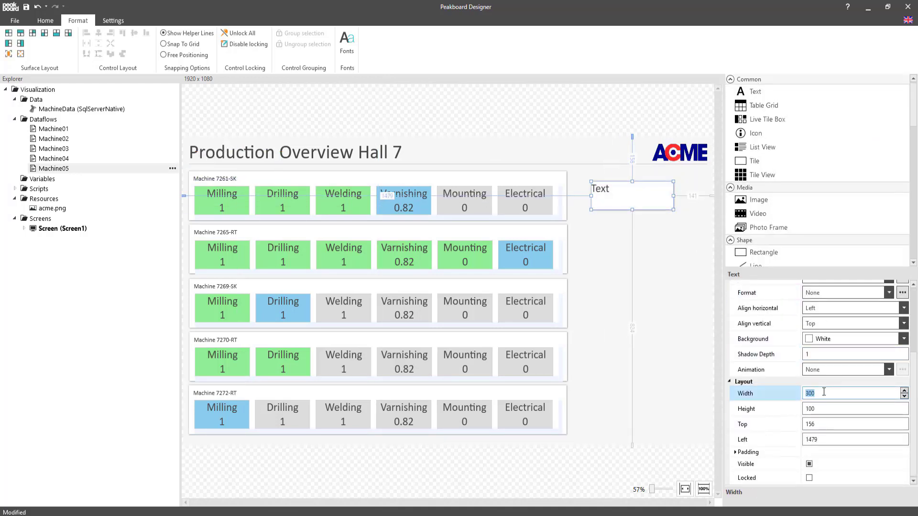
type("495")
key("Tab")
type("171")
key("Tab")
type("121")
key("Tab")
type("1405")
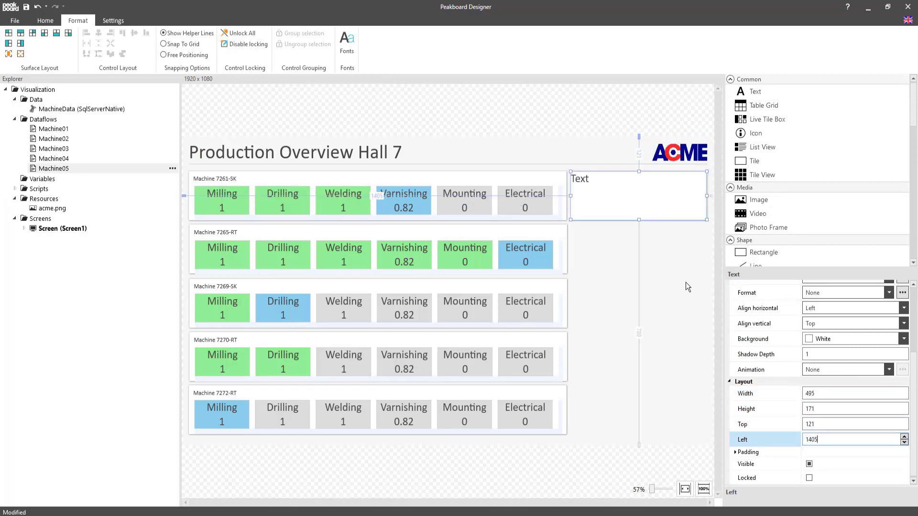
Step: Title the text control Current Step and set its text to Dry
scroll(826, 311, "up", 5)
left_click(826, 311)
type("Current Step")
left_click(873, 342)
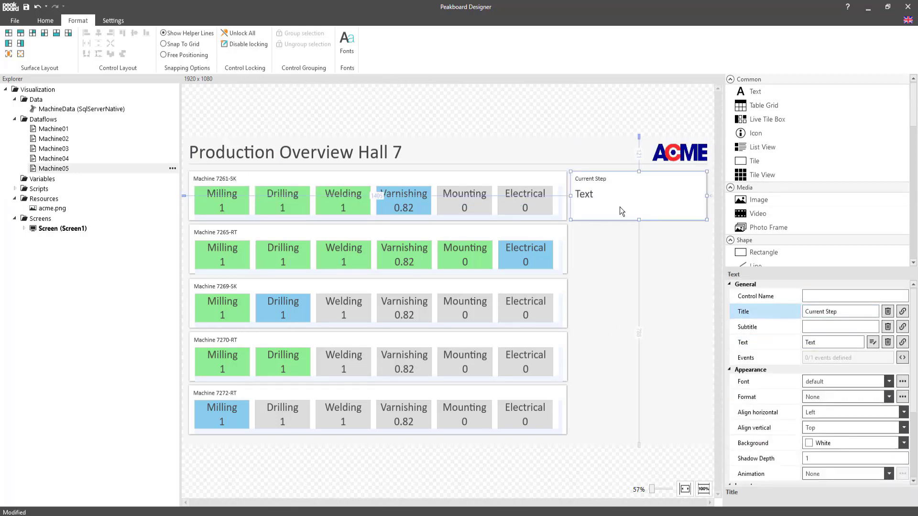
type("Dry")
key("Return")
Step: Copy the Current Step box four times and align one copy beside each of the other machine panels
key("ctrl+c")
key("ctrl+v")
left_click_drag(651, 213, 624, 359)
key("ctrl+v")
key("ctrl+v")
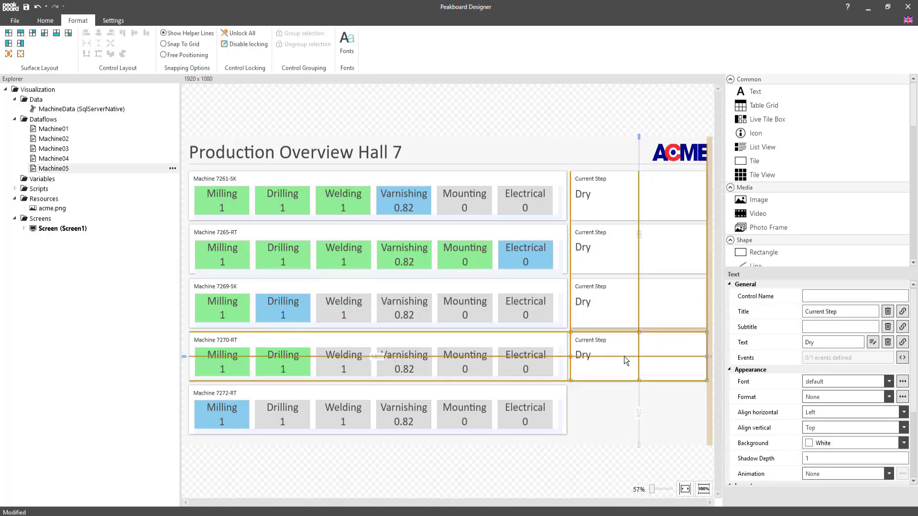
key("ctrl+v")
left_click_drag(632, 207, 627, 415)
Step: Set the current step text to Check electronics for Machine 7265-RT and Rotate drill holes for the third machine
double_click(607, 253)
key("ctrl+a")
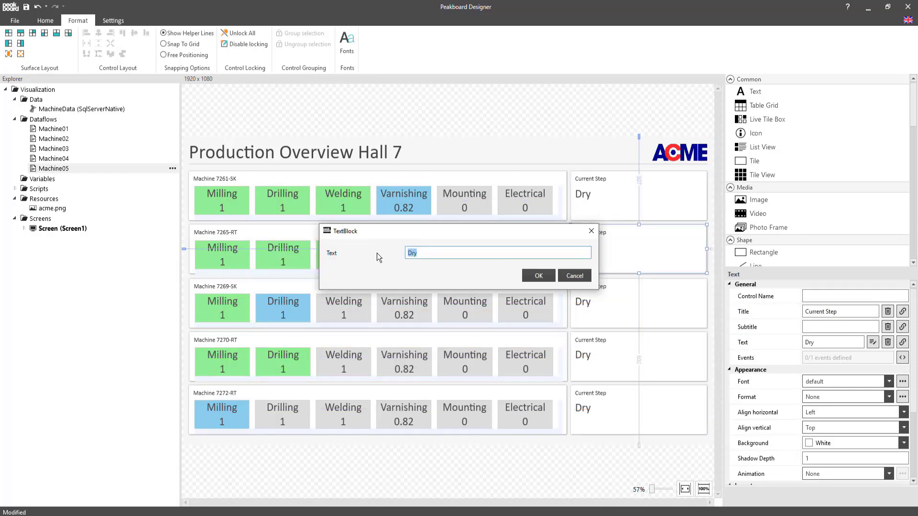
type("Check electronics")
key("Return")
double_click(602, 306)
key("ctrl+a")
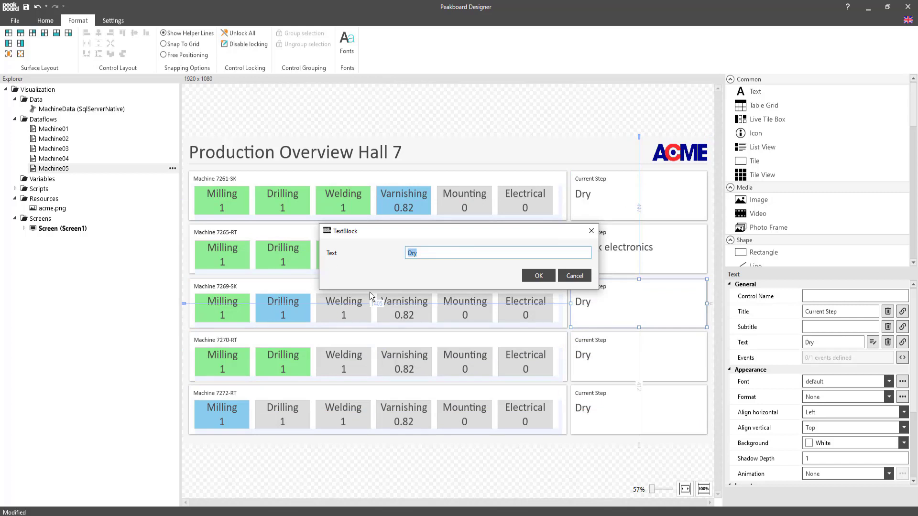
type("Rotate drill holes")
key("Return")
Step: Set the current step text to Waiting for instructions for Machine 7270-RT and Milling for Machine 7272-RT
double_click(602, 359)
key("ctrl+a")
type("Waiting for instru")
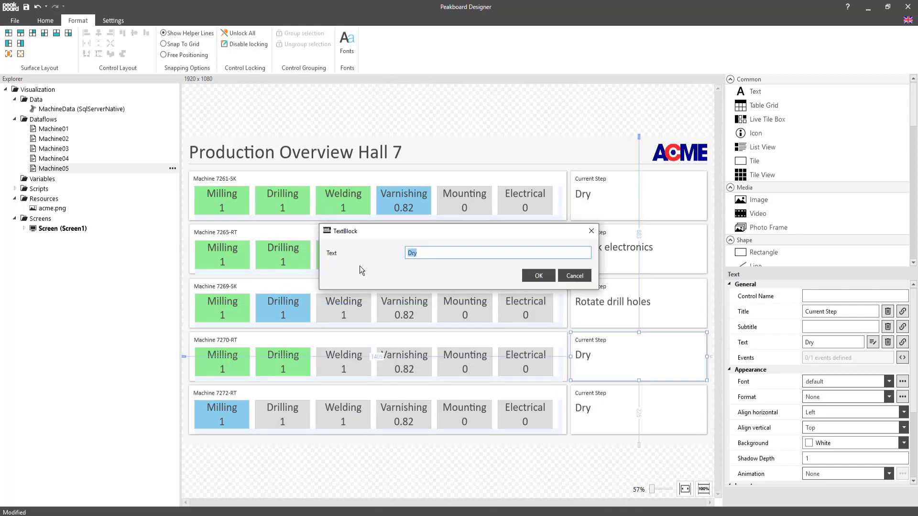
type("ctions")
key("Return")
double_click(603, 411)
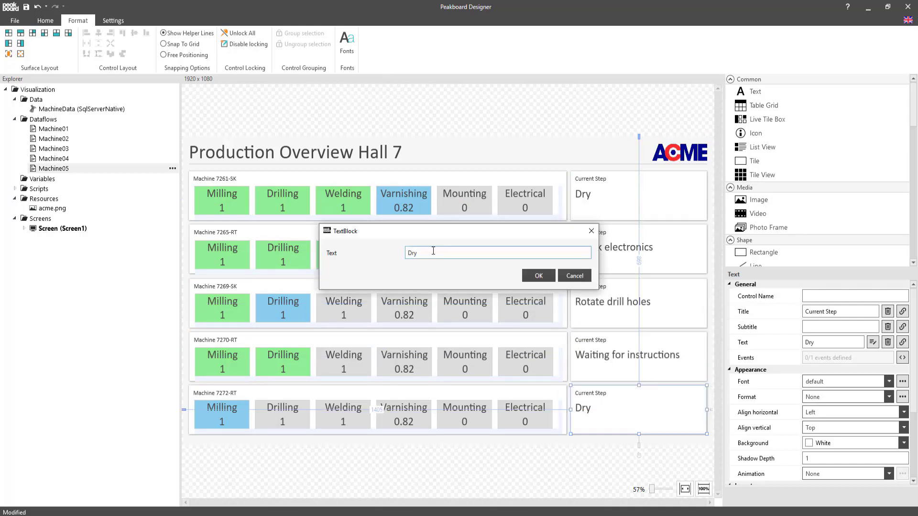
key("ctrl+a")
type("Milling")
key("Return")
left_click(272, 445)
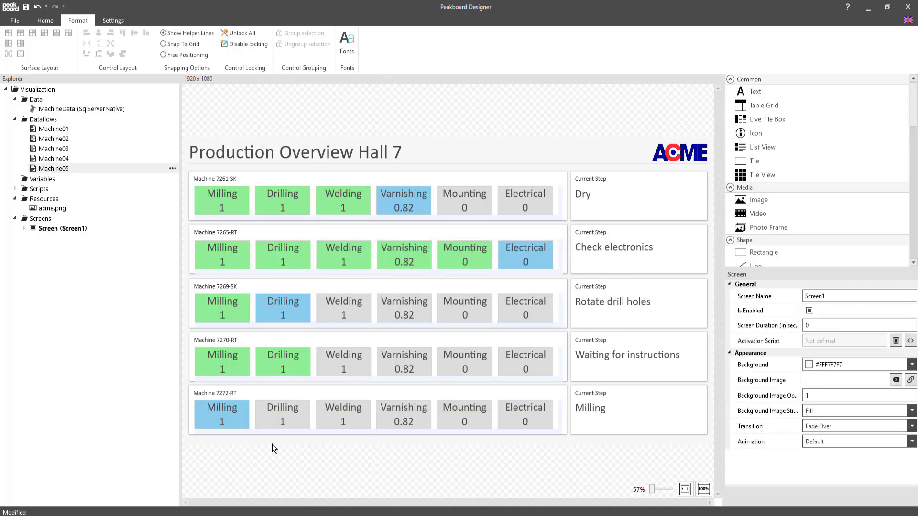
Step: Create a Refreshed script for the MachineData source with a for loop from index 0 to data.MachineData.count - 1
right_click(106, 111)
left_click(69, 137)
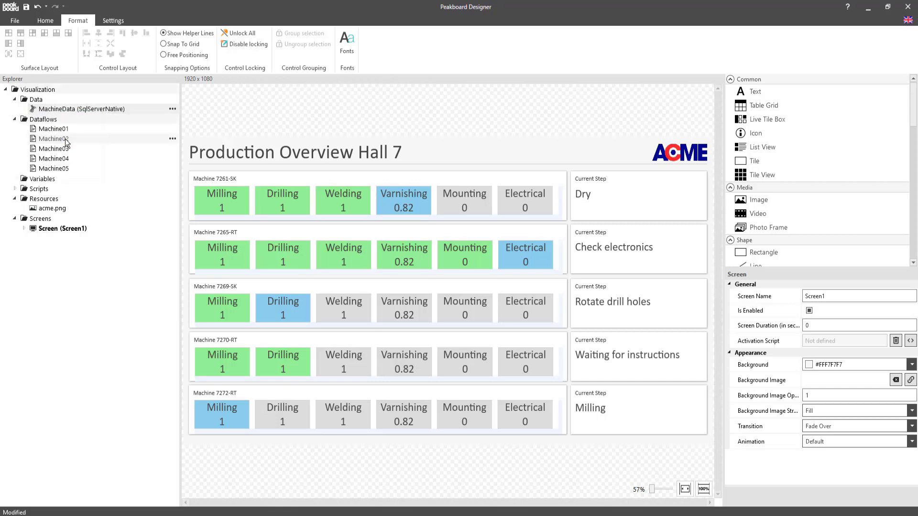
left_click(708, 92)
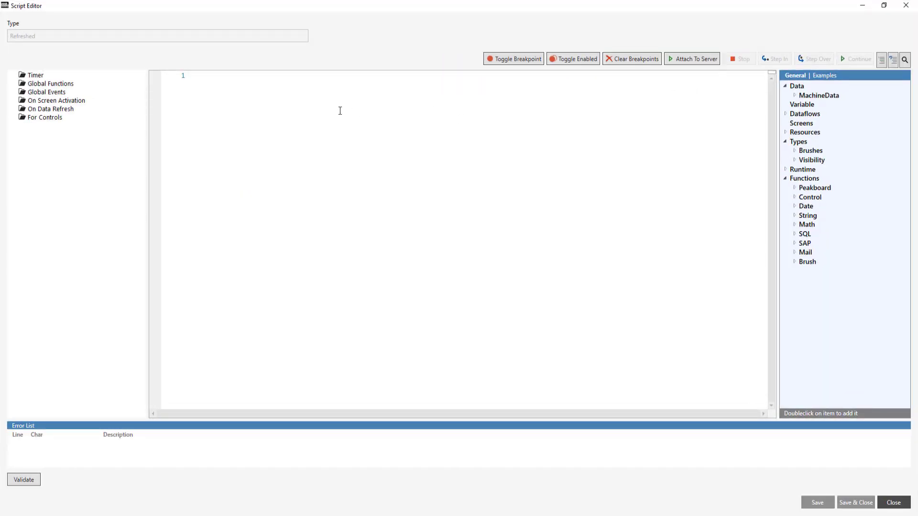
left_click(340, 110)
type("for")
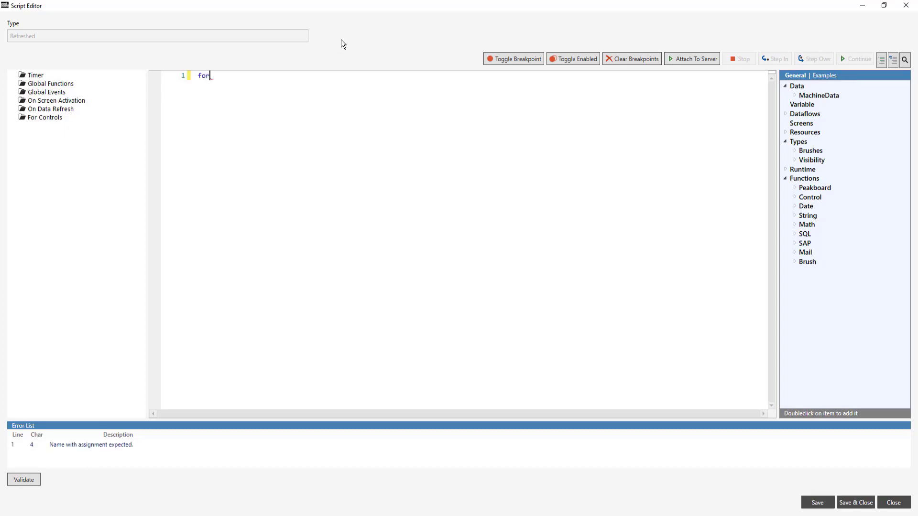
key("Tab")
key("Tab")
type("data.MachineData.")
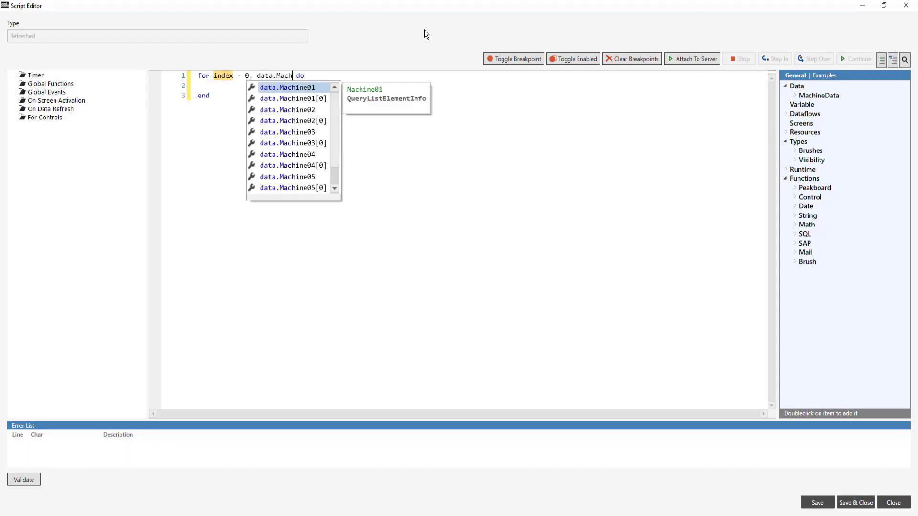
type("count - 1")
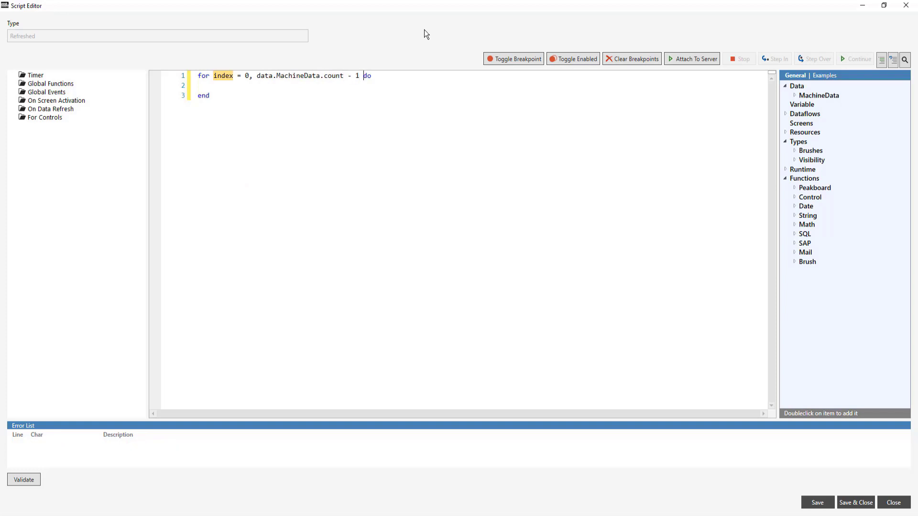
Step: Inside the loop, add the condition if index % 6 ~= 0 then
key("Return")
type("if inde")
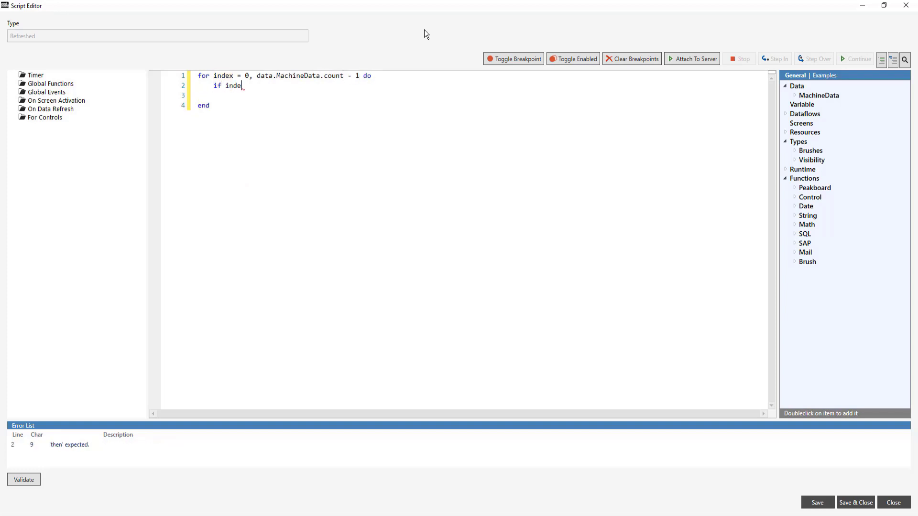
type("x % ")
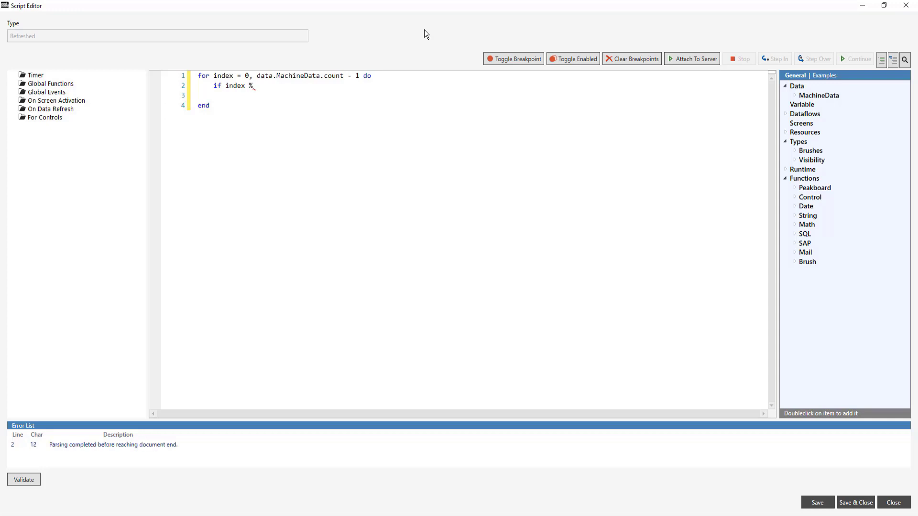
type("6")
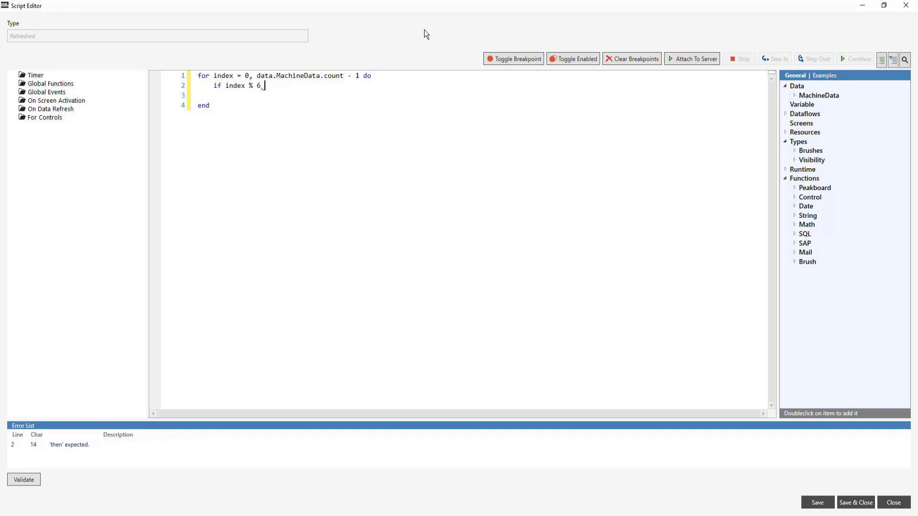
type(" ~=")
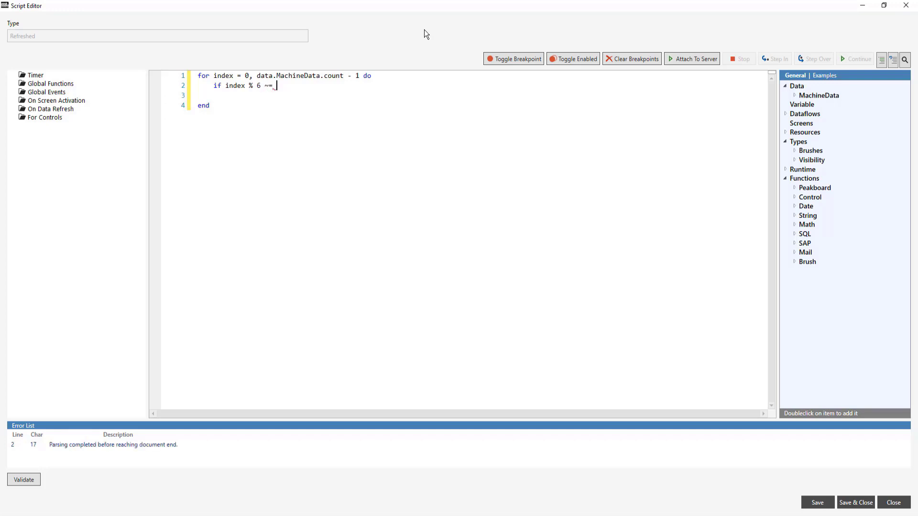
type(" 0 then")
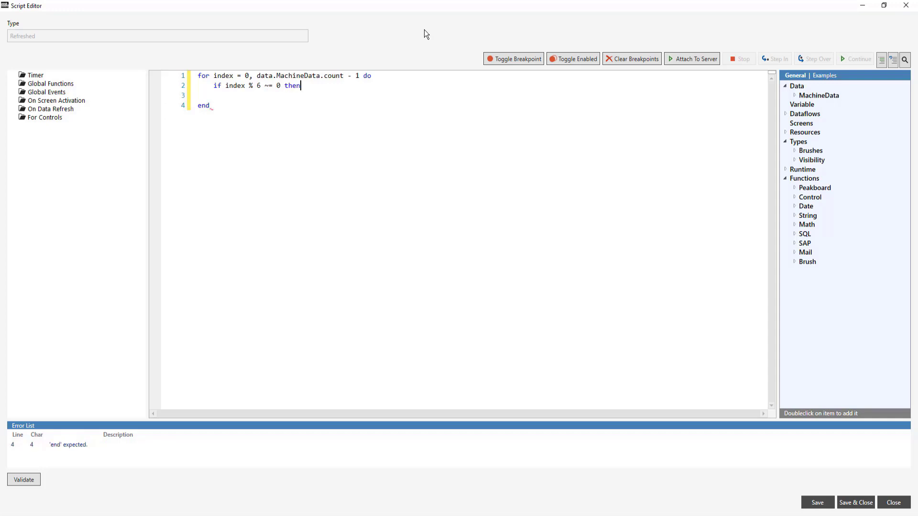
Step: Inside the condition, declare local current = data.MachineData[index]
key("Return")
type("local current = data.MachineD")
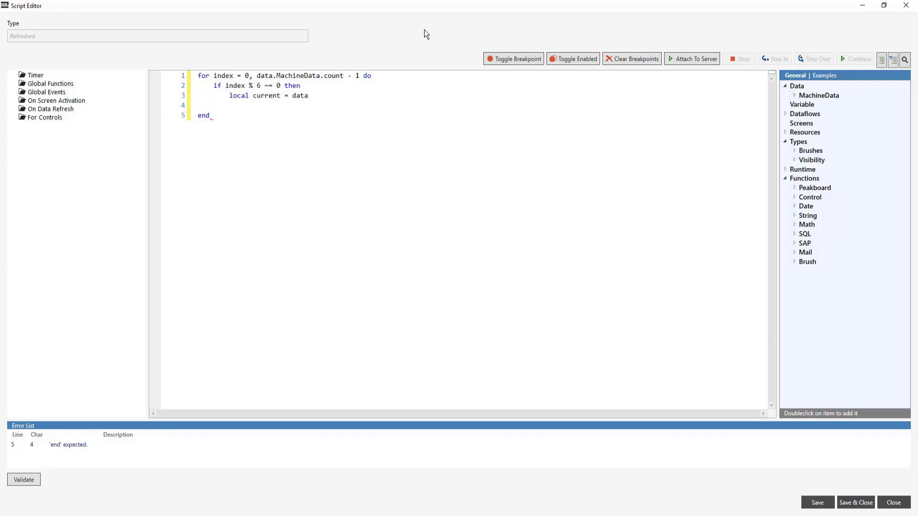
key("Down")
key("Return")
type("index")
Step: On the line after current, assign last = data.MachineData[index - 1]
key("End")
key("Return")
type("last = data.MachineData")
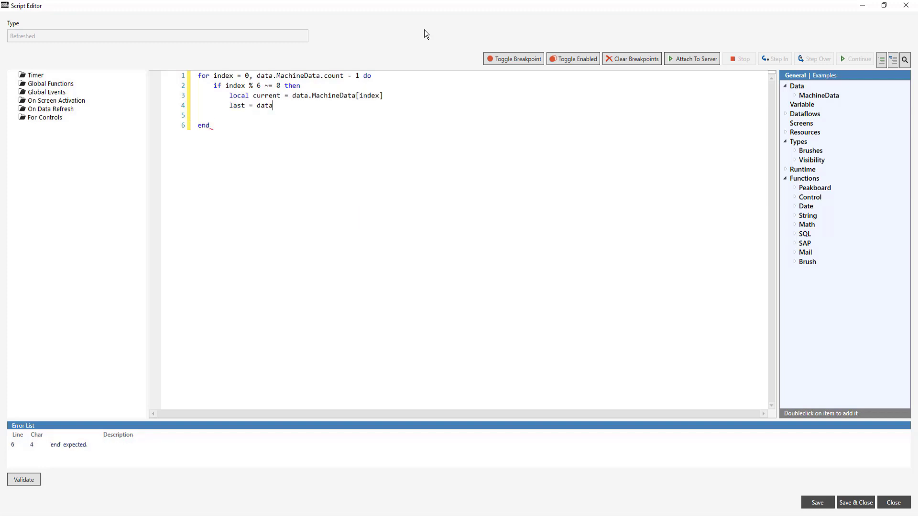
key("Down")
key("Return")
type("index - 1")
Step: Below the last assignment, leave a blank line and add the nested condition if last.Completed == 1 and current.Completed == 0 then
key("End")
key("Return")
key("Return")
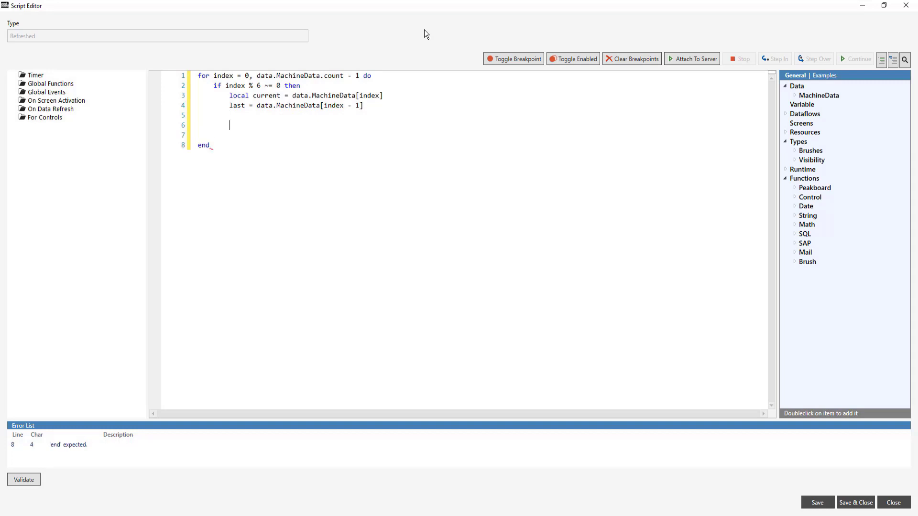
type("if last.")
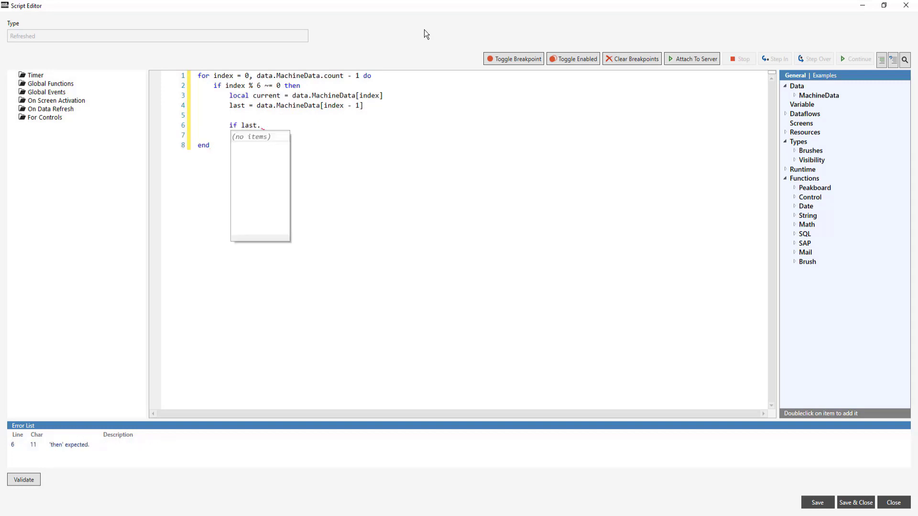
type("Completed == 1 and")
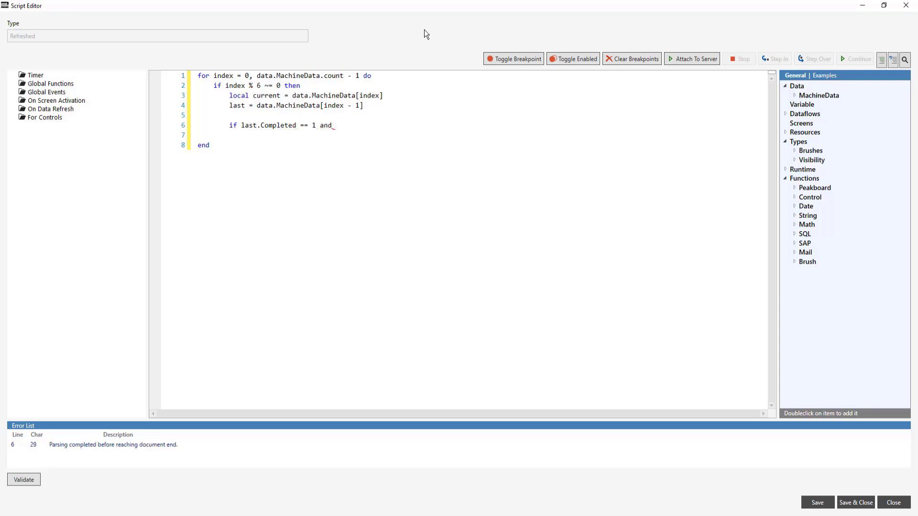
type(" current.Com")
type("pleted == ")
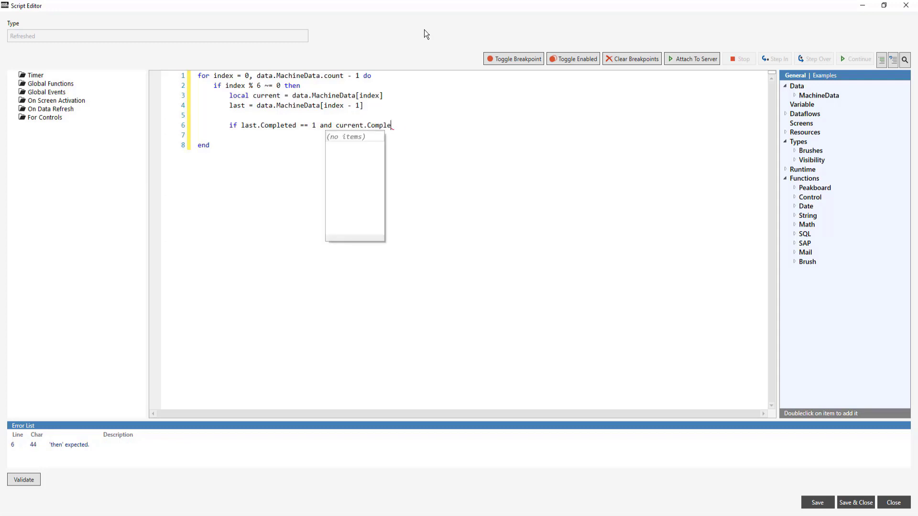
type("0 then")
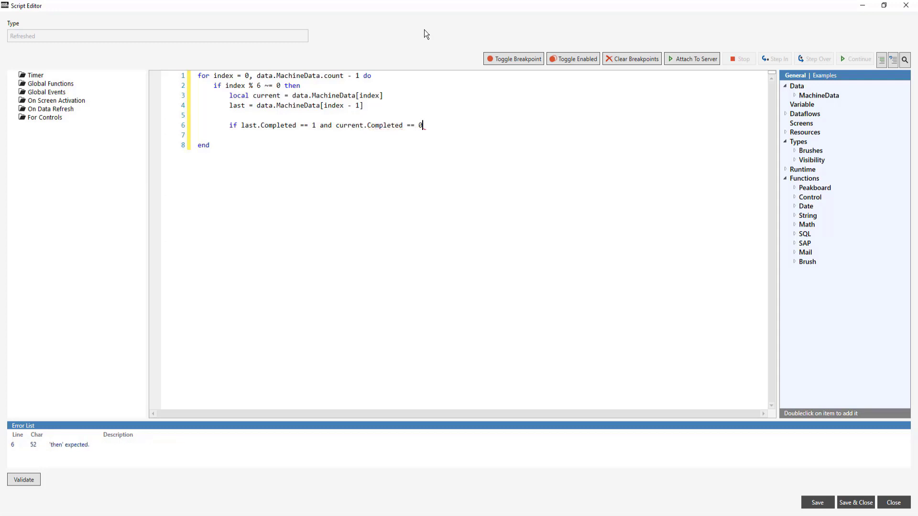
Step: Inside the nested condition, insert a synchronous Send mail call with the recipient's e-mail address and the subject 'Instruction necessary'
key("Return")
left_click(795, 253)
double_click(832, 262)
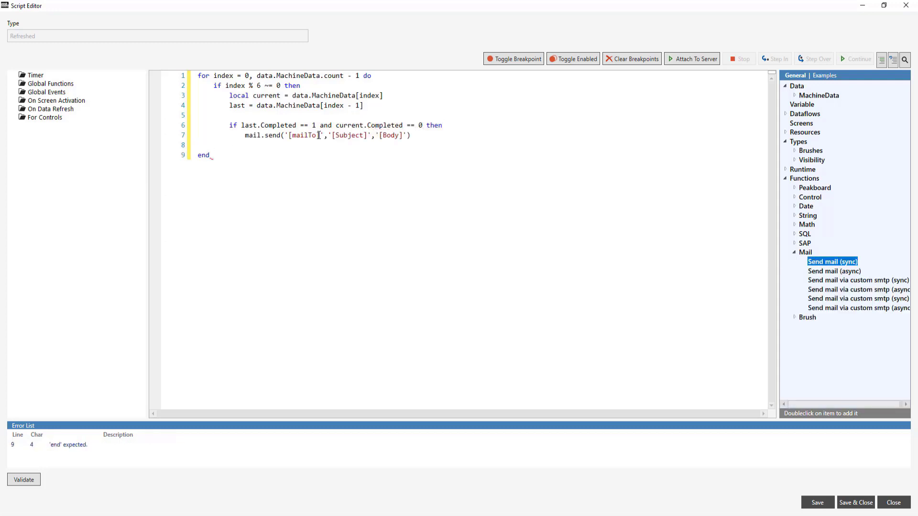
left_click_drag(319, 136, 288, 135)
left_click_drag(407, 135, 372, 135)
type("Instruction necessary")
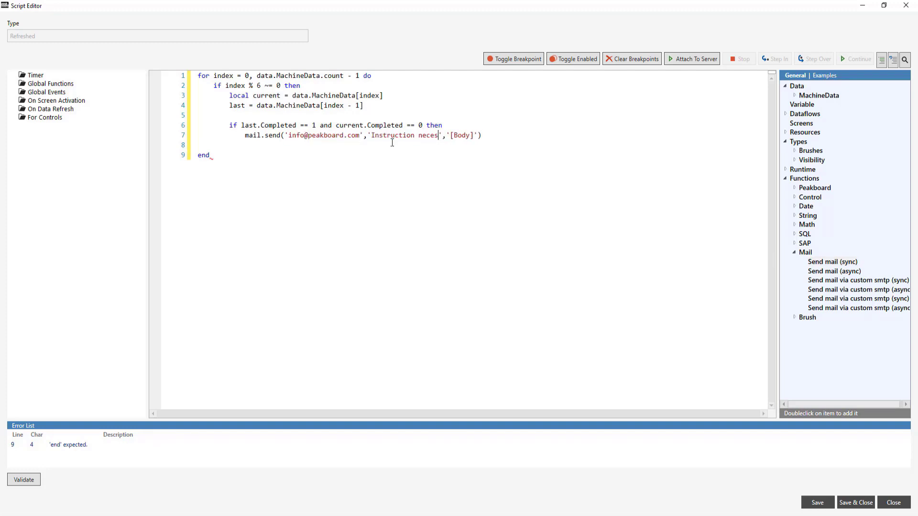
Step: Set the mail body to 'Machine' .. current.Machine .. 'is completed for Process' .. data.MachineData[index - 1].Process .. 'and needs further instructions'
left_click_drag(492, 136, 466, 135)
type("Machine' .. curre")
type("nt.Machine .. 'is completed for P")
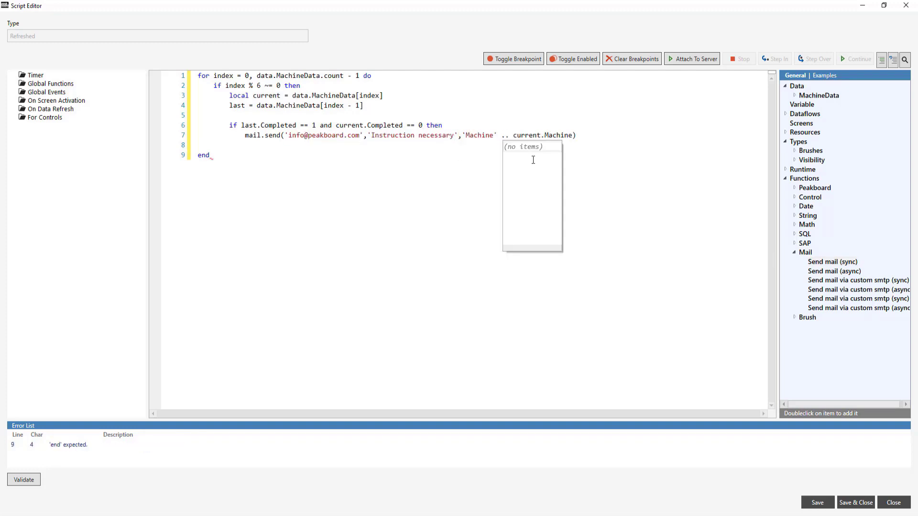
type("rocess' .. data.MachineData[index - 1].Process")
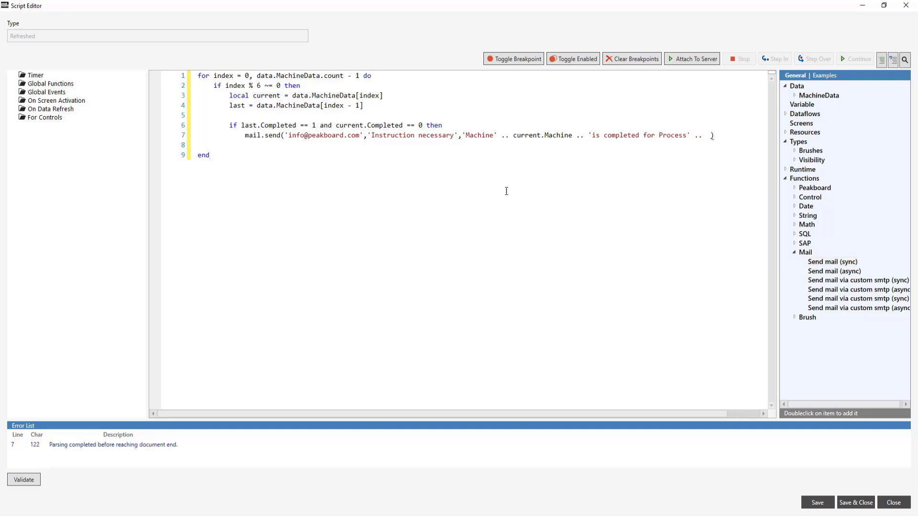
type(" .. 'and needs further instructions'")
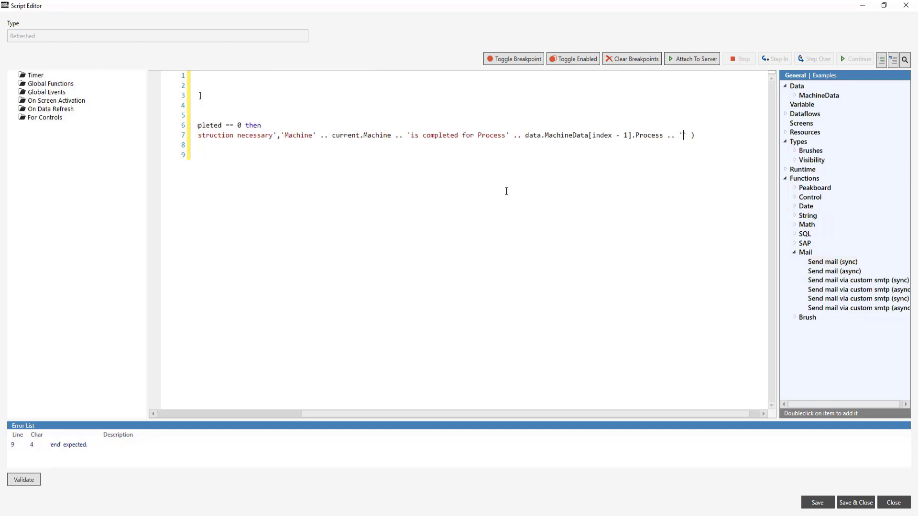
Step: Close both if blocks with end, remove the leftover blank line, and save and close the script
key("End")
key("Return")
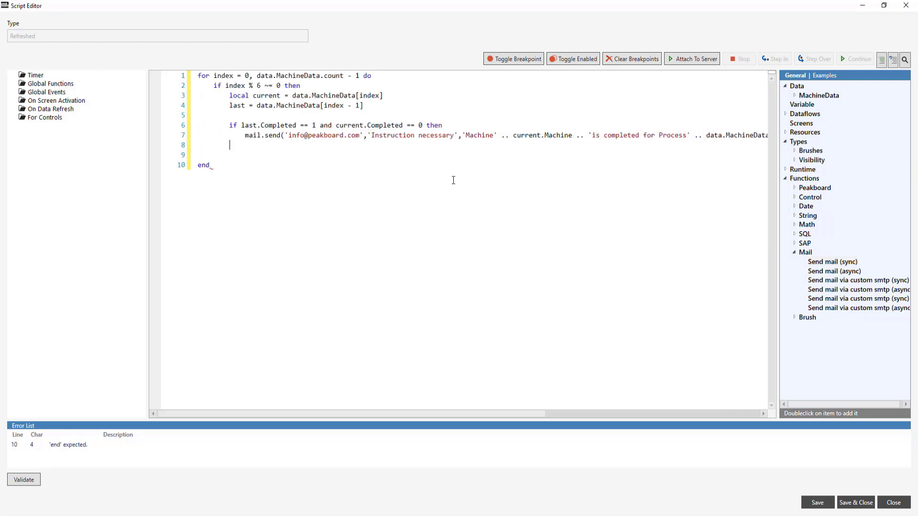
type("end")
key("Return")
type("end")
key("Down")
key("Delete")
left_click(856, 502)
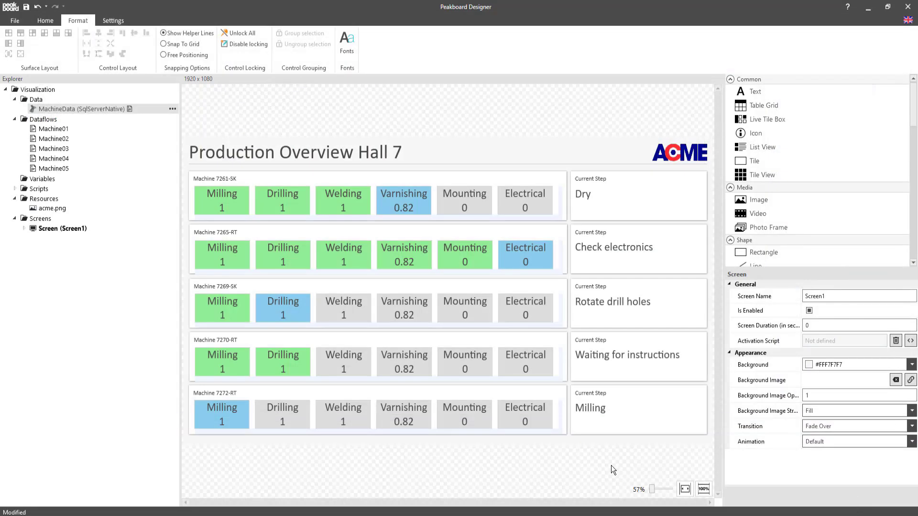